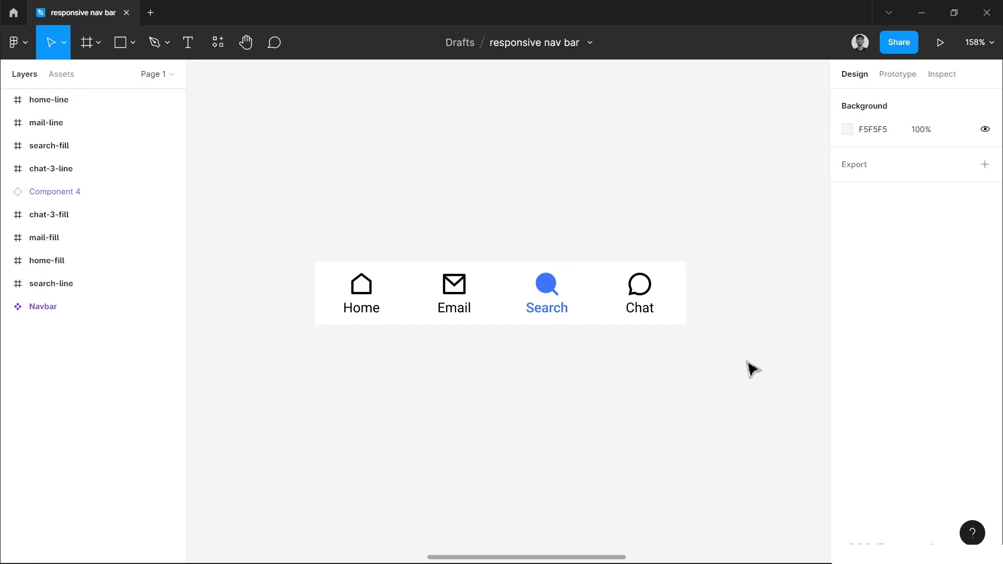
# Stretch the Navbar instance to 390×56 and switch its state to email, with Email in blue
pyautogui.click(686, 312)
pyautogui.moveTo(685, 311); pyautogui.dragTo(757, 307)
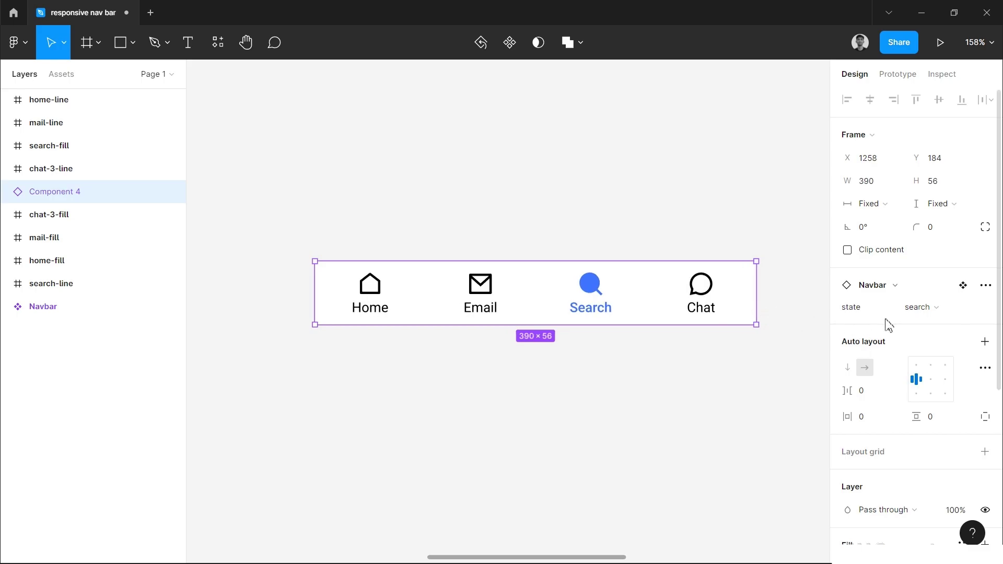
pyautogui.click(910, 312)
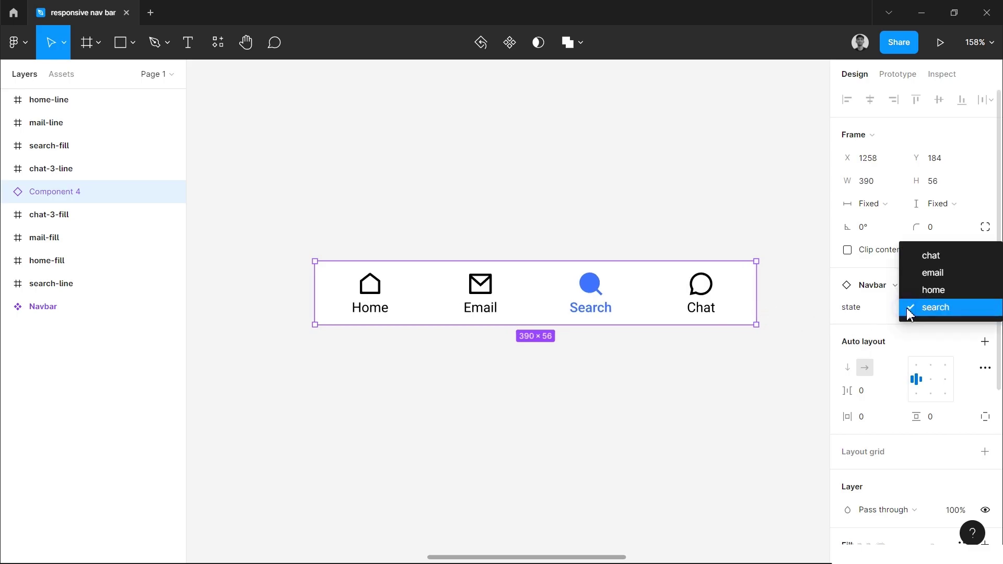
pyautogui.click(921, 289)
pyautogui.click(909, 312)
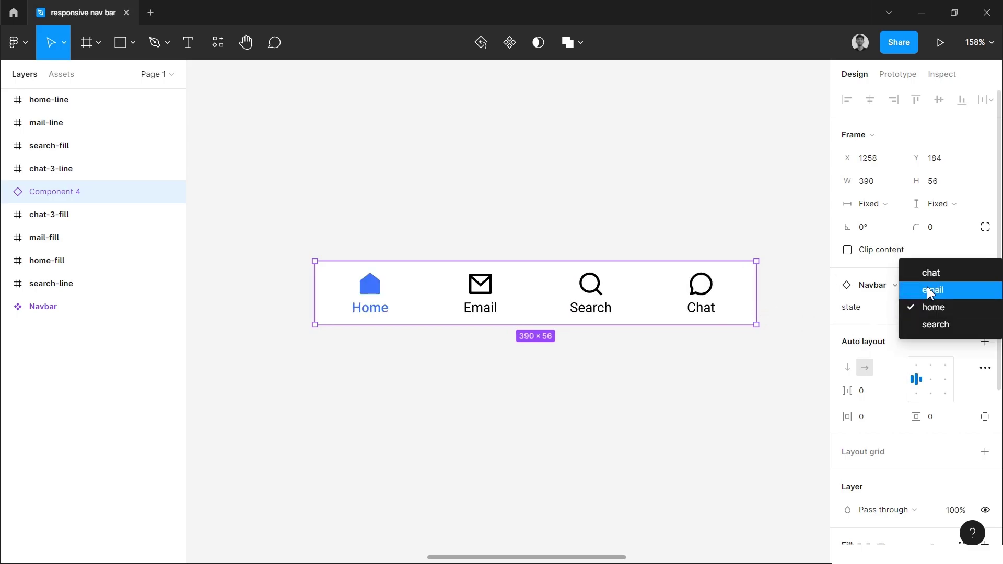
pyautogui.click(928, 297)
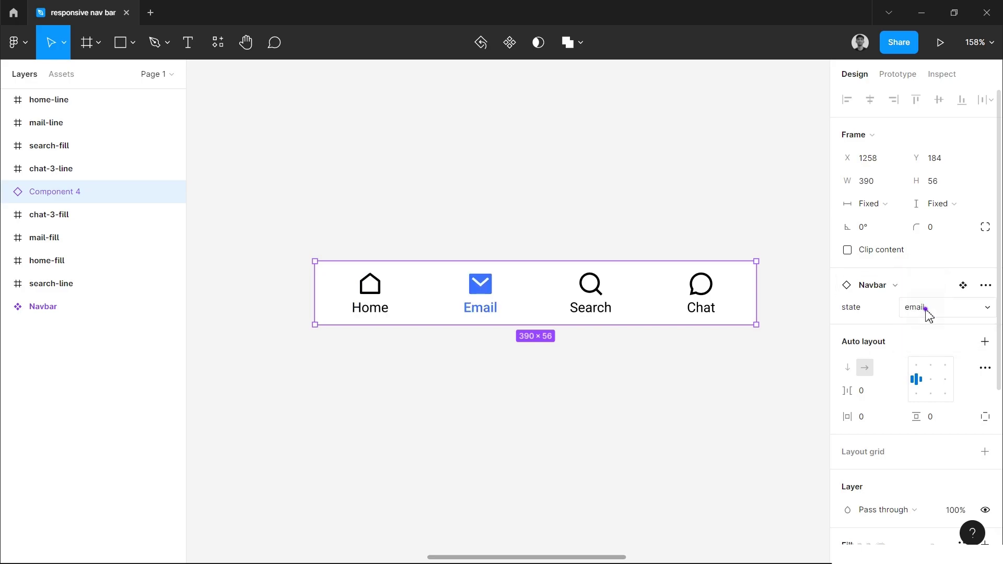
pyautogui.click(781, 306)
pyautogui.hscroll(5, 724, 365)
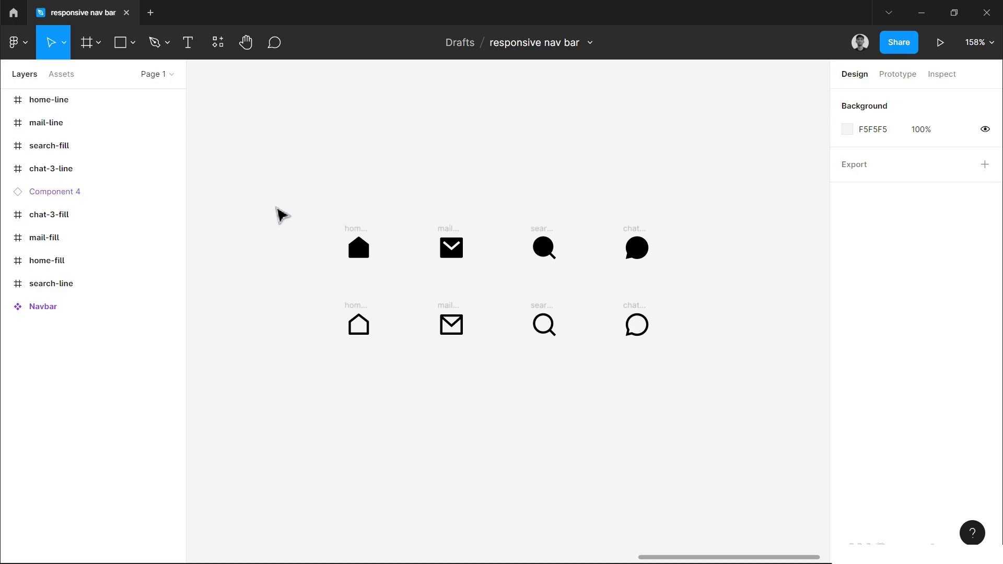
pyautogui.hotkey('alt', 'Tab')
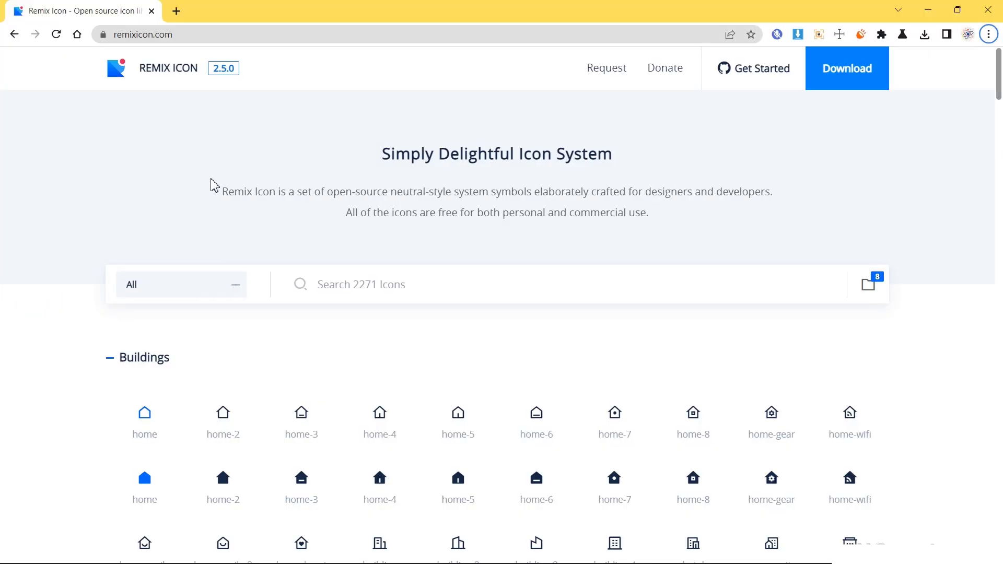
pyautogui.hotkey('alt', 'Tab')
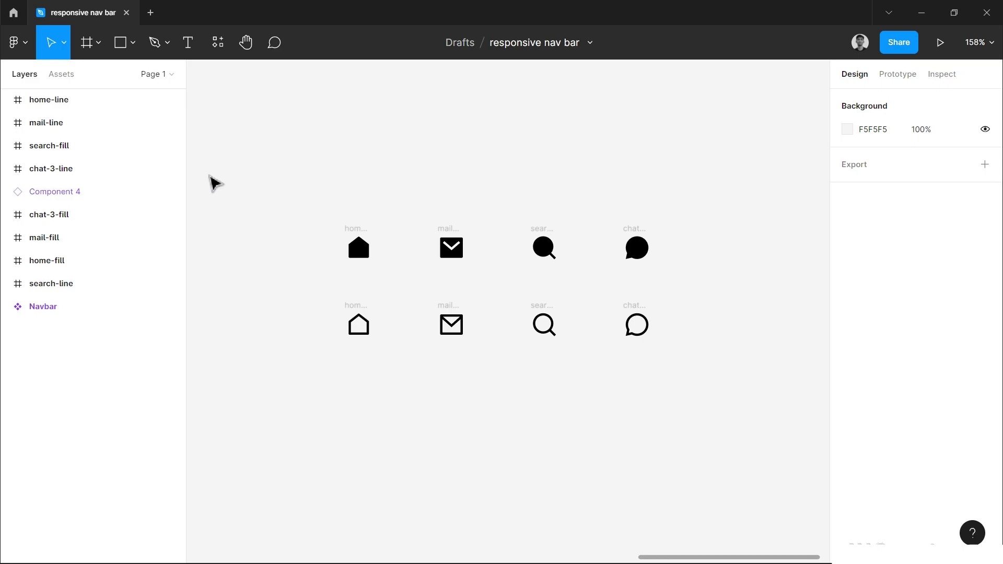
pyautogui.scroll(5, 335, 225)
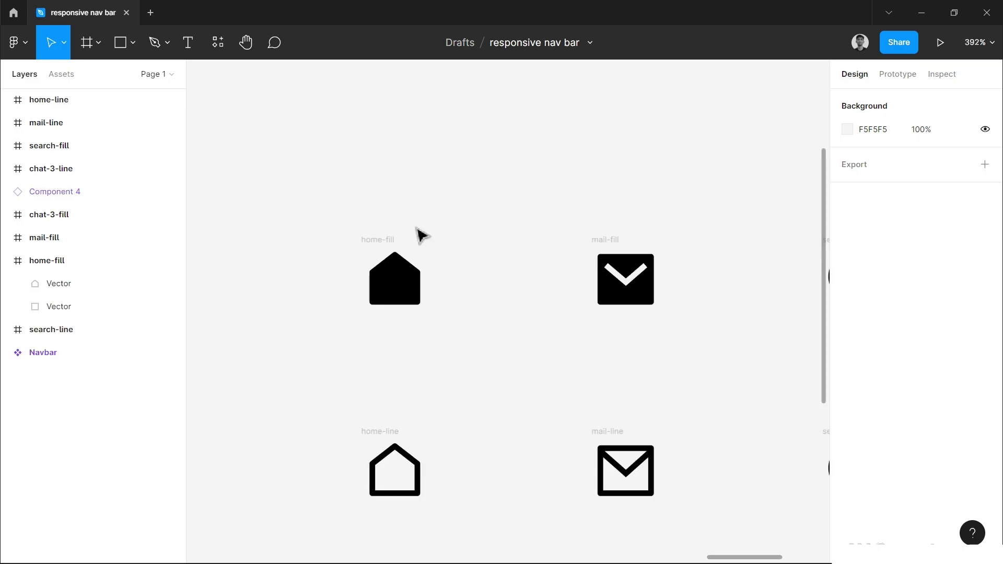
pyautogui.click(389, 241)
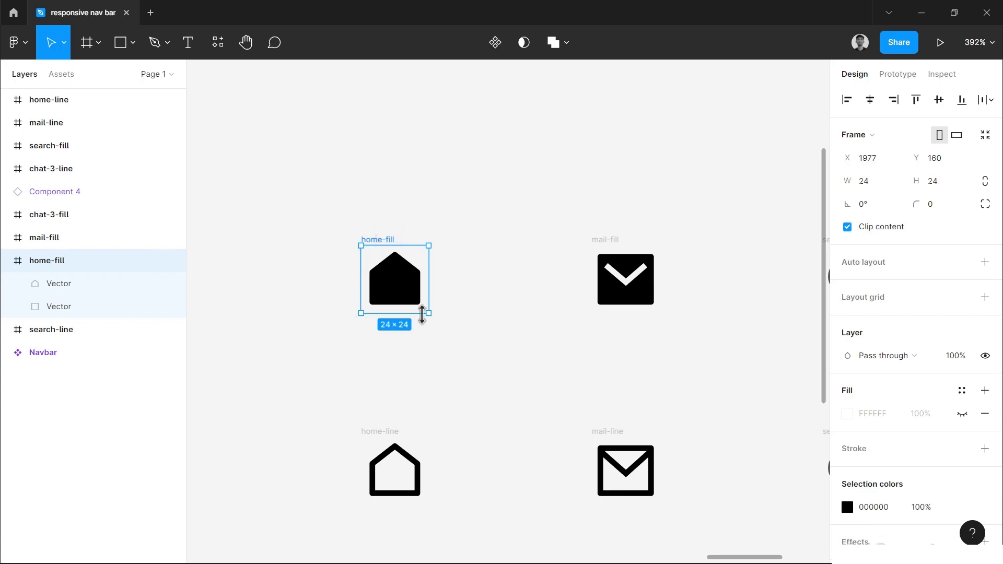
pyautogui.click(75, 262)
pyautogui.click(95, 285)
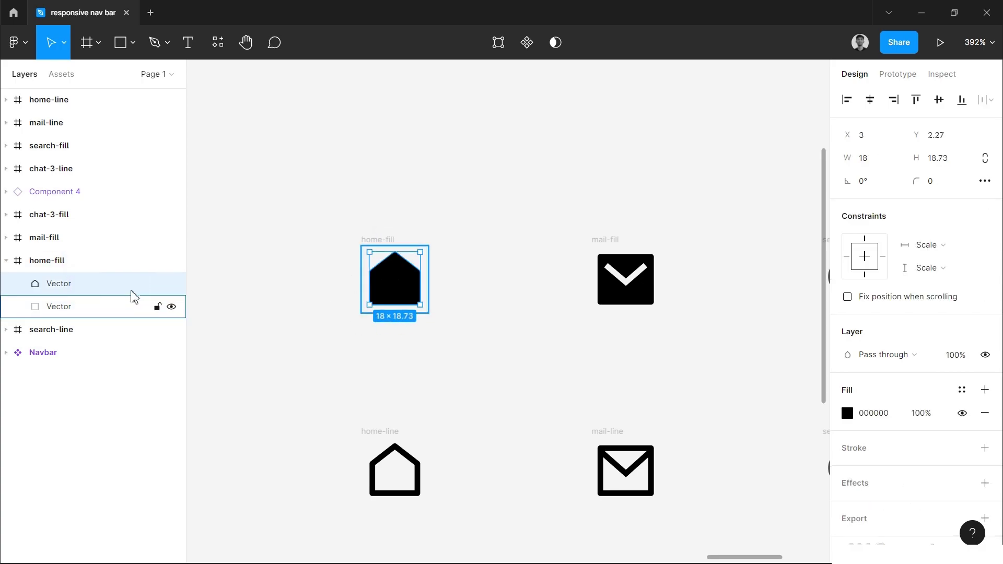
pyautogui.click(271, 268)
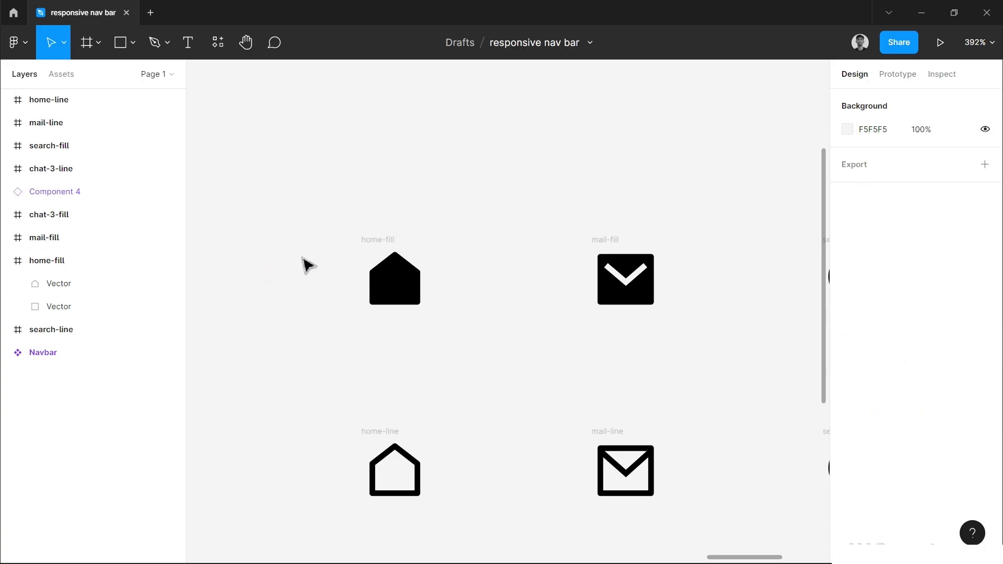
pyautogui.scroll(-5, 303, 258)
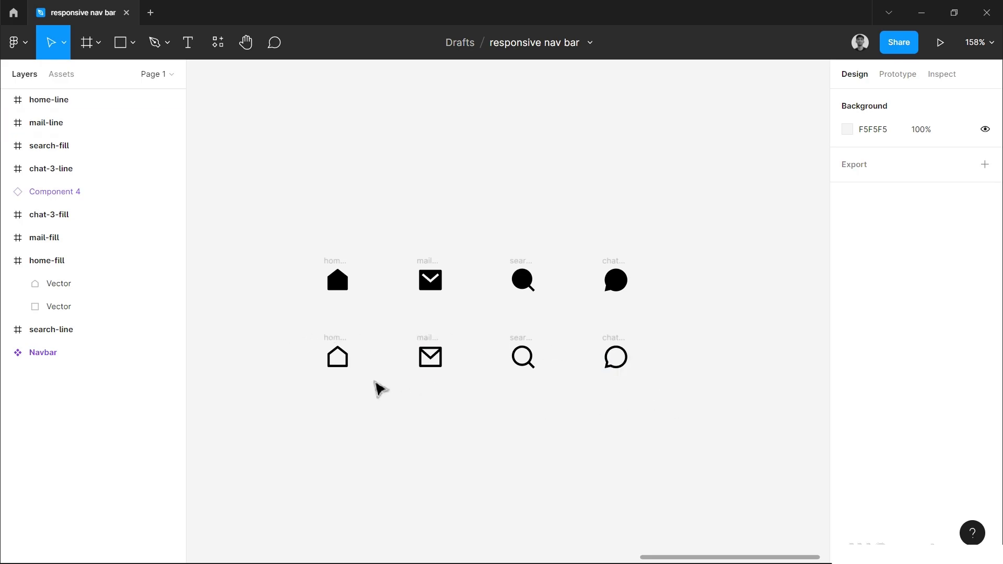
# Add a Roboto Regular 12 'Home' label centred under the outline home icon
pyautogui.scroll(5, 338, 317)
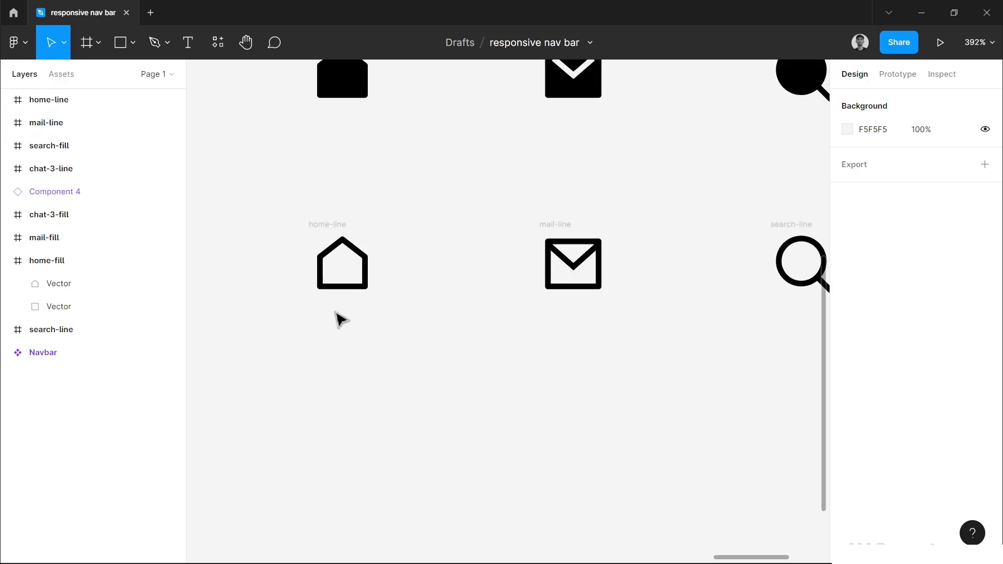
pyautogui.press('t')
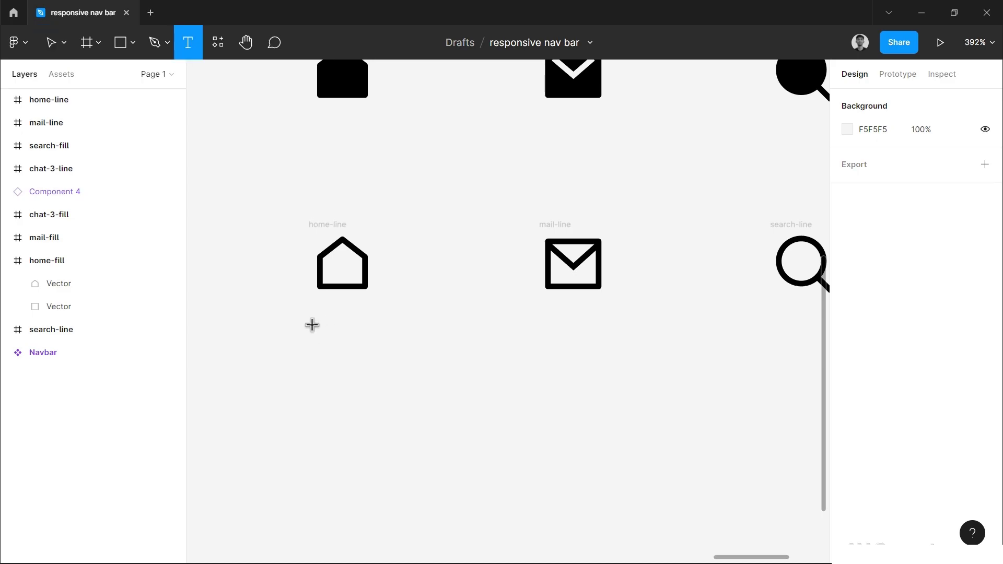
pyautogui.click(312, 325)
pyautogui.write('Home')
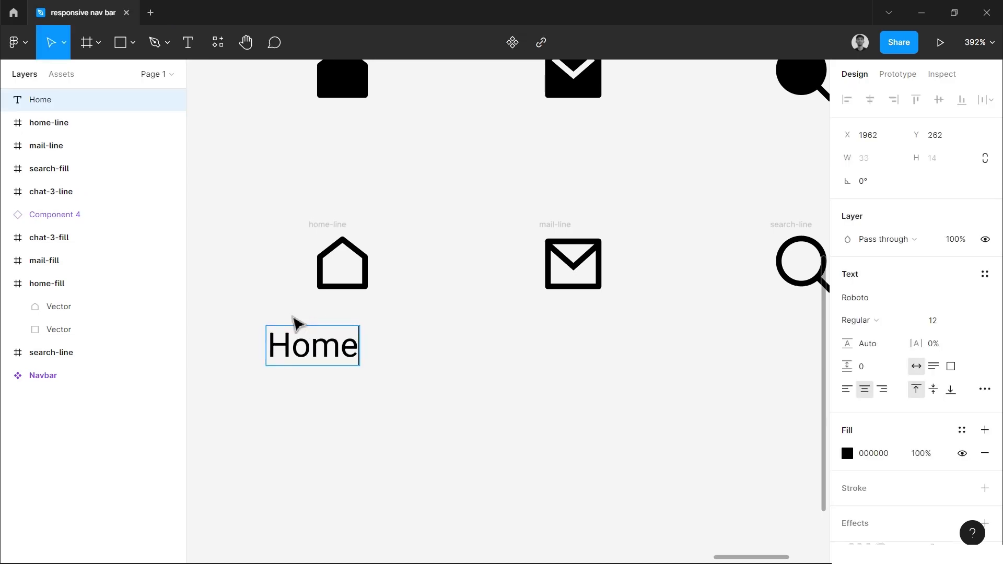
pyautogui.press('Escape')
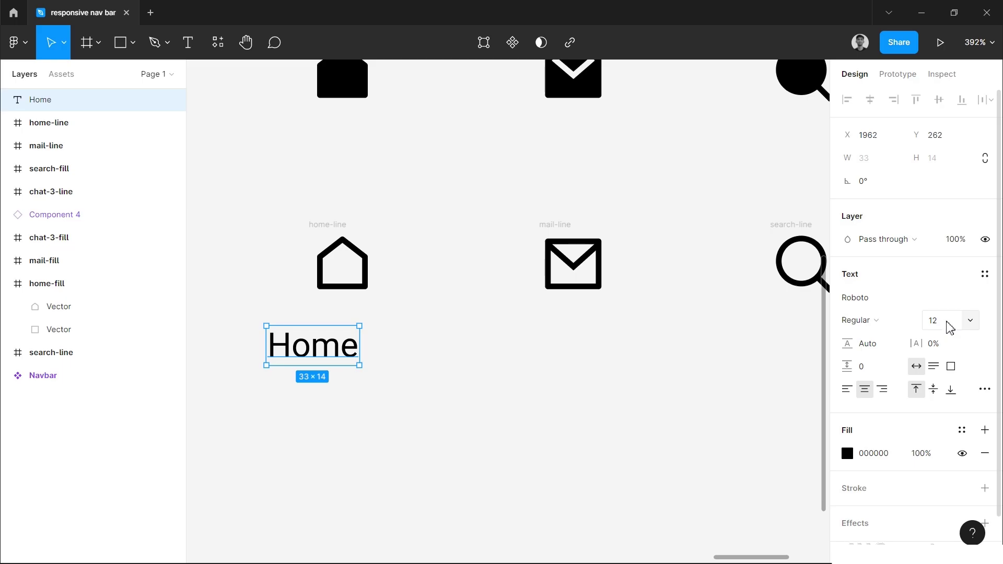
pyautogui.click(885, 328)
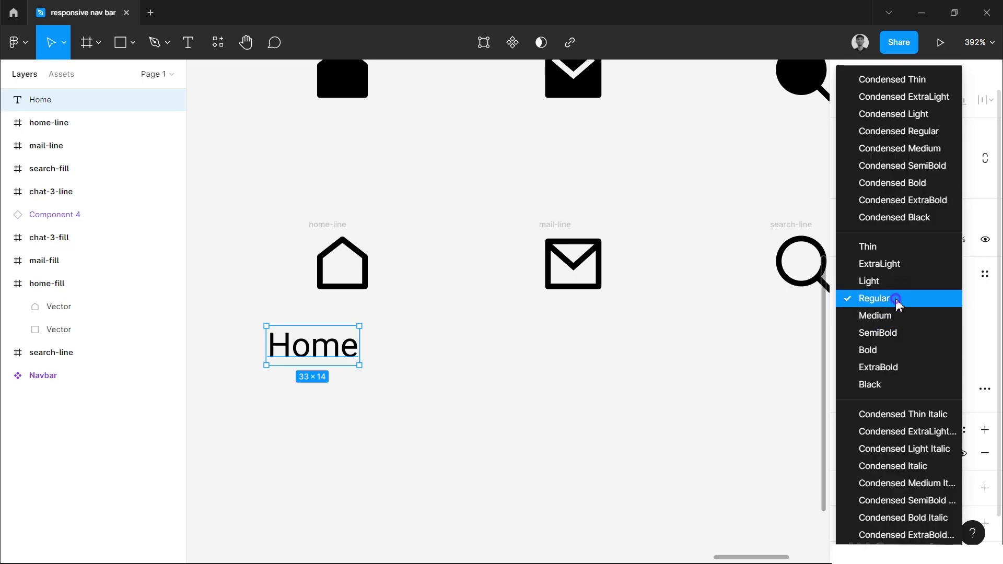
pyautogui.click(897, 302)
pyautogui.moveTo(332, 354); pyautogui.dragTo(354, 336)
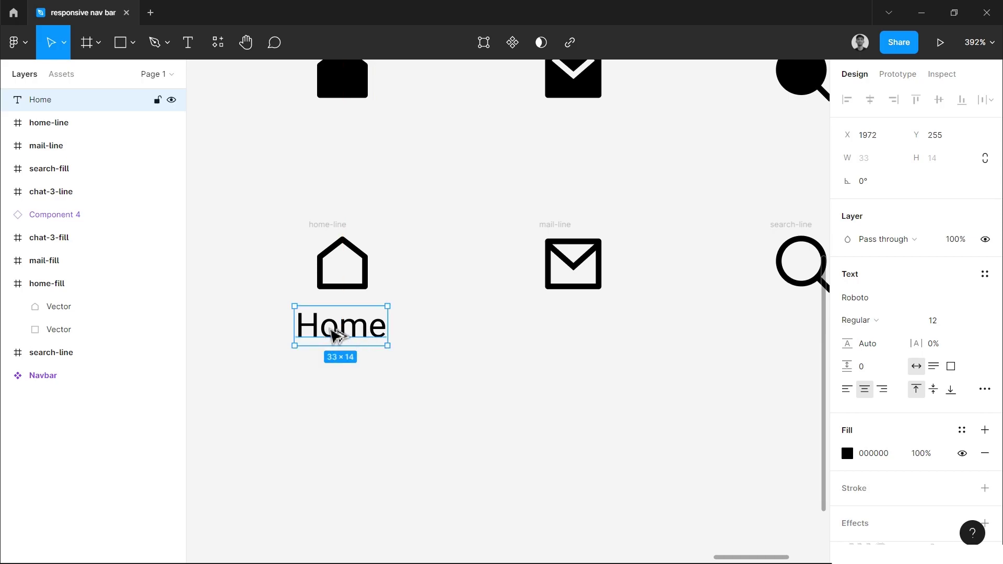
# Duplicate the Home label under the other icons and rename the mail one 'Email'
pyautogui.keyDown('alt'); pyautogui.moveTo(334, 335); pyautogui.dragTo(566, 340); pyautogui.keyUp('alt')
pyautogui.hscroll(2, 438, 345)
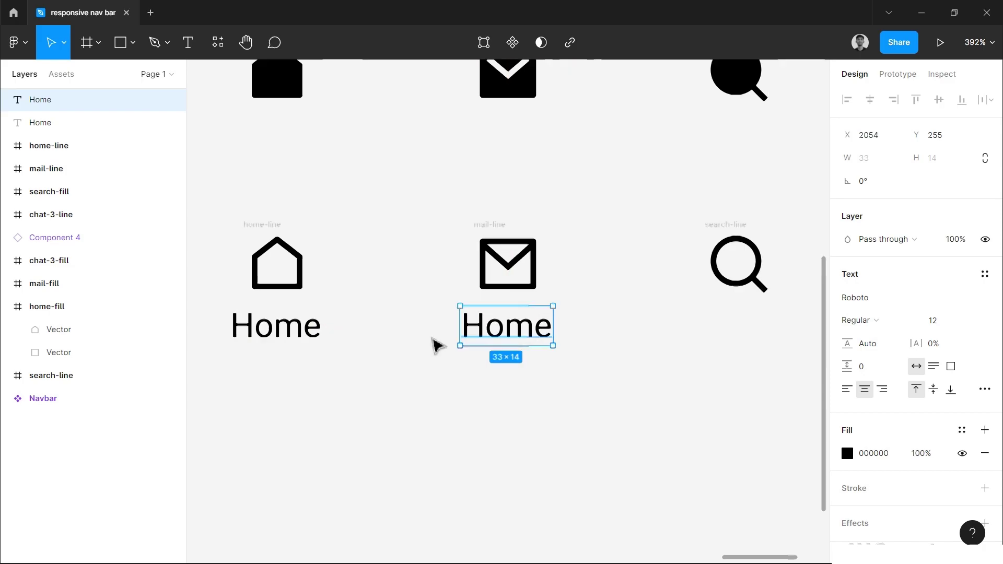
pyautogui.hscroll(6, 438, 345)
pyautogui.hotkey('ctrl', 'd')
pyautogui.hotkey('ctrl', 'd')
pyautogui.click(331, 332)
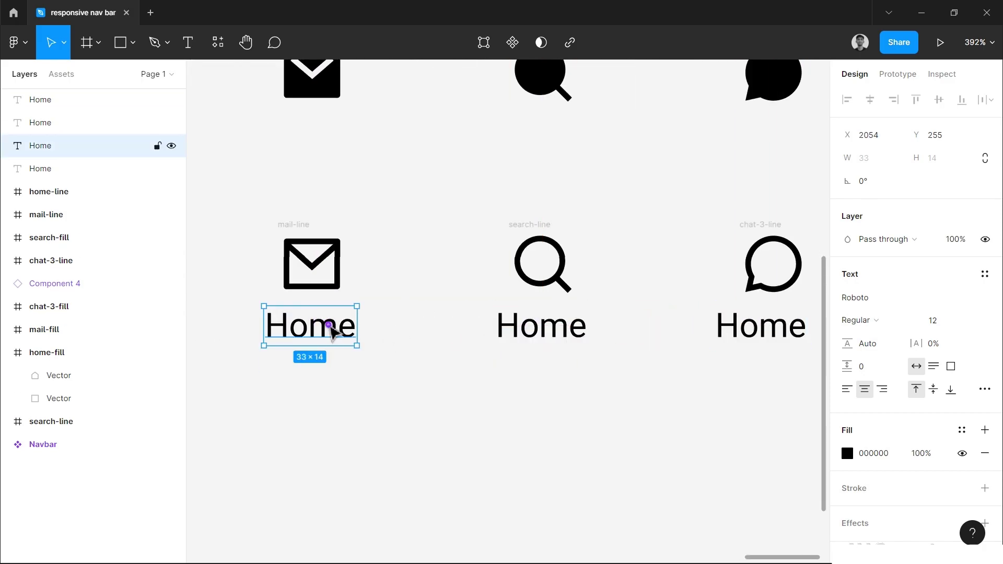
pyautogui.doubleClick(330, 328)
pyautogui.write('Email')
pyautogui.press('Escape')
# Rename the remaining label copies to 'Search' and 'Chat'
pyautogui.press('Tab')
pyautogui.press('Return')
pyautogui.write('Search')
pyautogui.hscroll(2, 556, 347)
pyautogui.press('Escape')
pyautogui.press('Tab')
pyautogui.press('Return')
pyautogui.write('Chat')
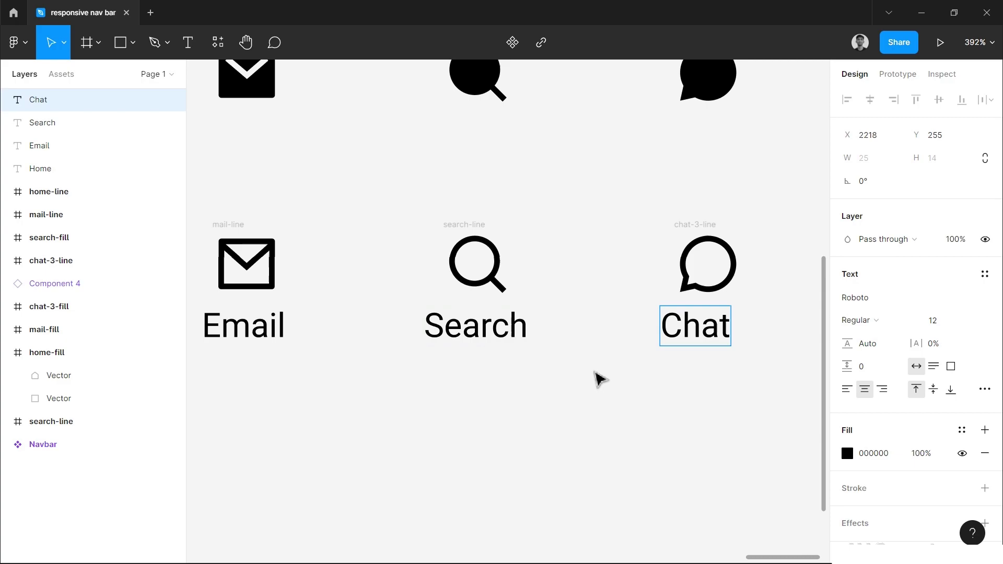
pyautogui.scroll(-3, 575, 397)
pyautogui.click(262, 424)
# Copy the four labels up beneath the filled icons and make them Medium weight
pyautogui.moveTo(253, 415); pyautogui.dragTo(777, 358)
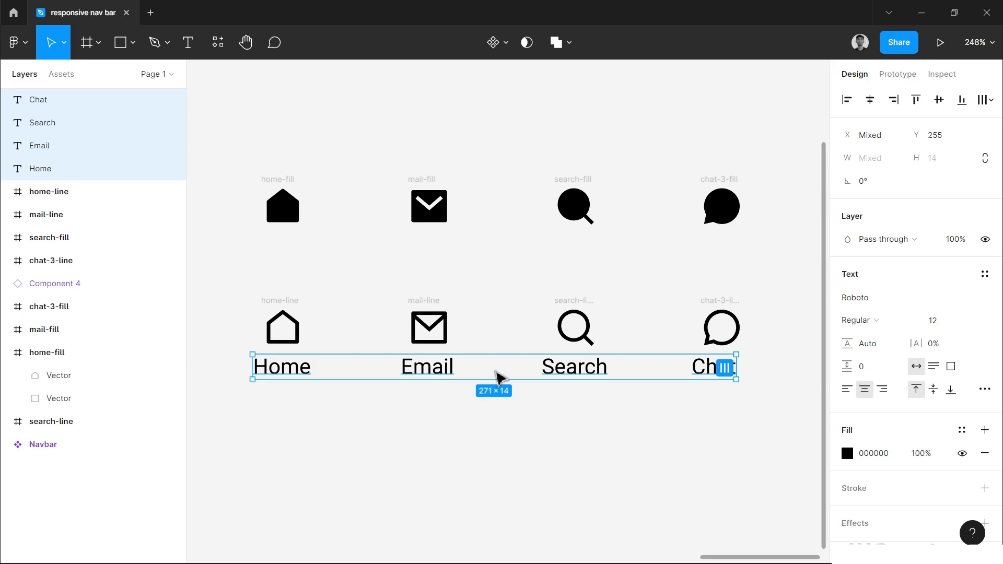
pyautogui.moveTo(502, 374); pyautogui.dragTo(508, 251)
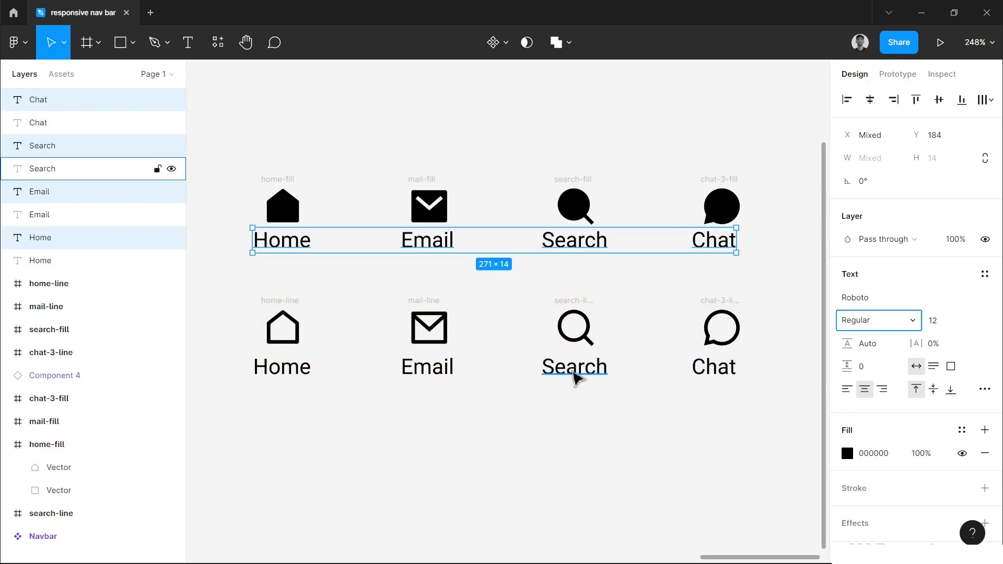
pyautogui.click(875, 321)
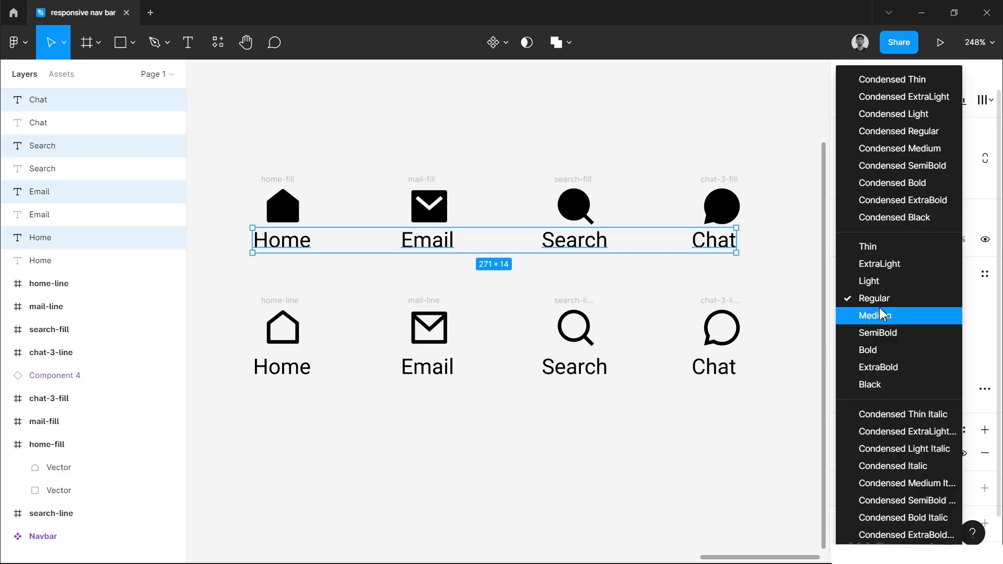
pyautogui.click(875, 316)
pyautogui.click(520, 452)
pyautogui.scroll(-2, 520, 452)
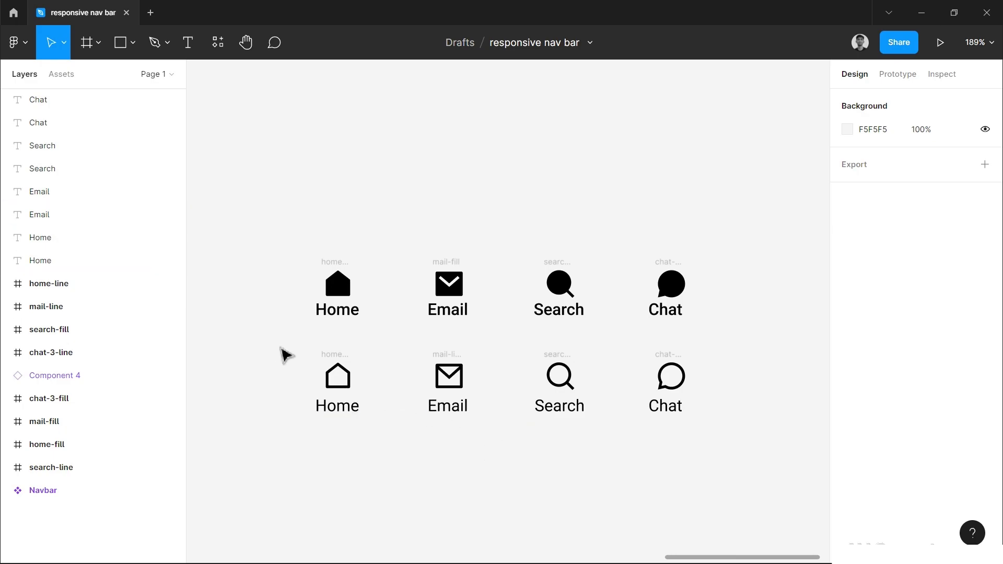
# Wrap the outline Home and Email icons with their labels in auto-layout frames using Shift+A
pyautogui.moveTo(281, 349); pyautogui.dragTo(374, 432)
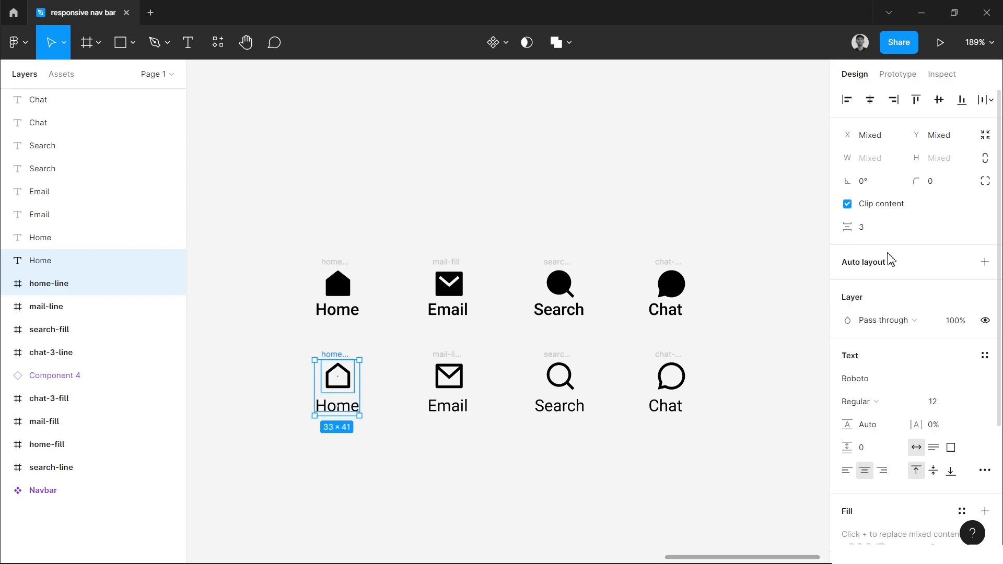
pyautogui.hotkey('shift', 'a')
pyautogui.moveTo(400, 343); pyautogui.dragTo(499, 451)
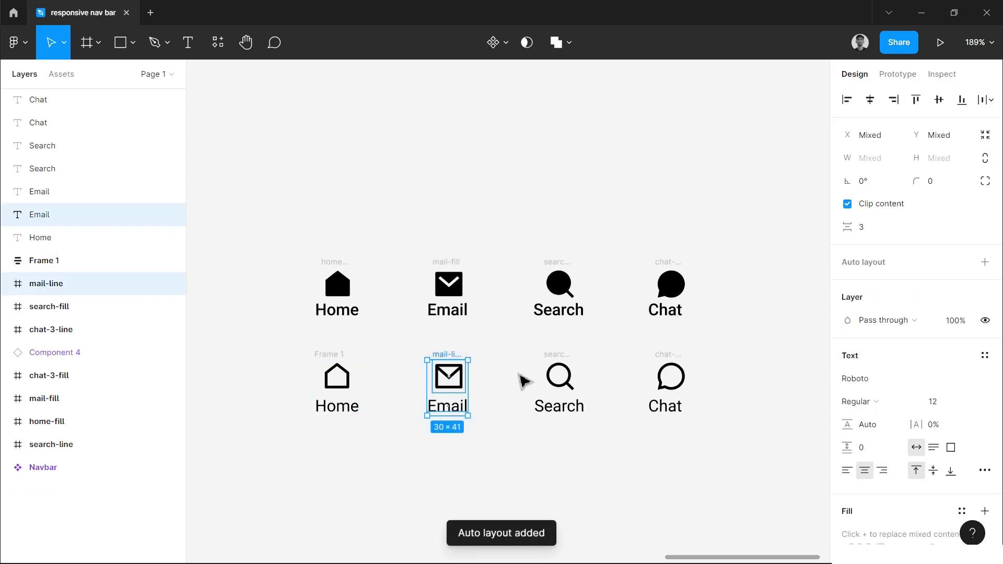
pyautogui.hotkey('shift', 'a')
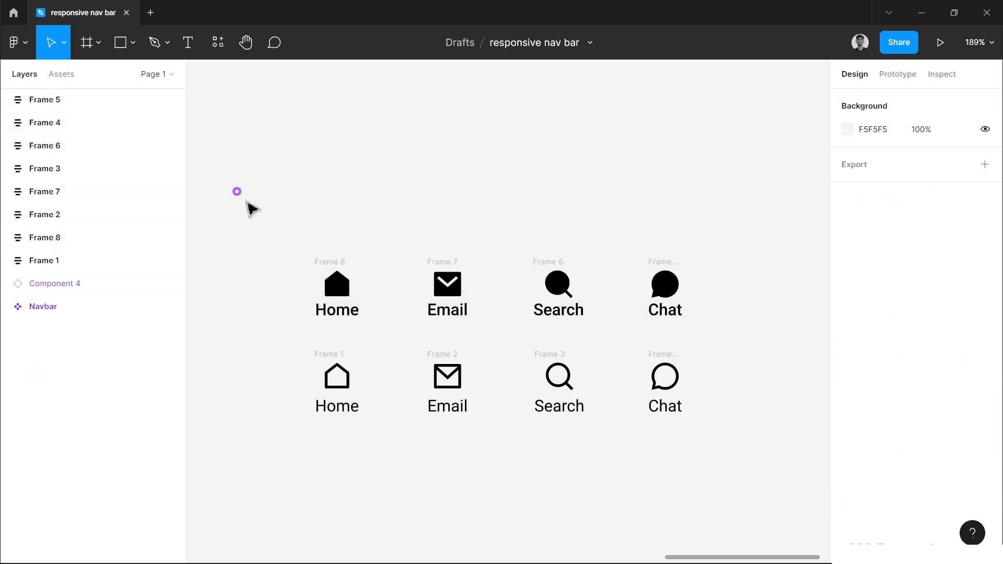
# Set item spacing on all eight frames and stack each icon above its label, centred
pyautogui.moveTo(237, 192); pyautogui.dragTo(687, 487)
pyautogui.click(869, 337)
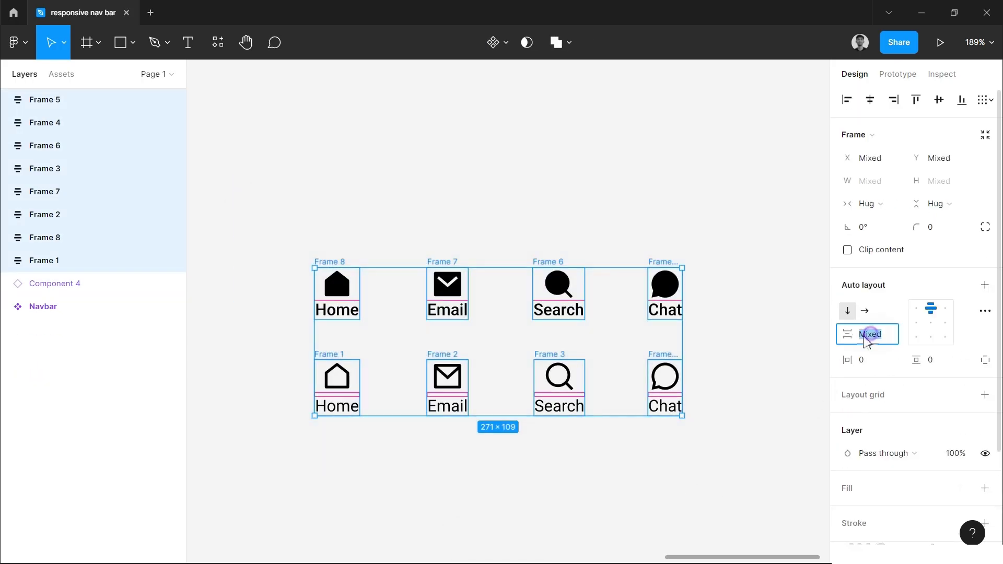
pyautogui.write('4')
pyautogui.press('Return')
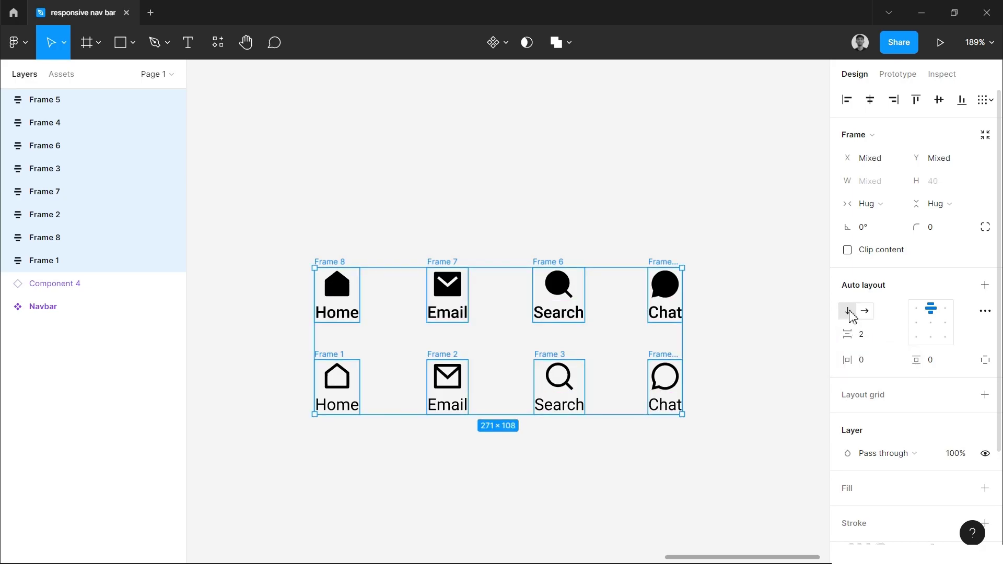
pyautogui.click(867, 312)
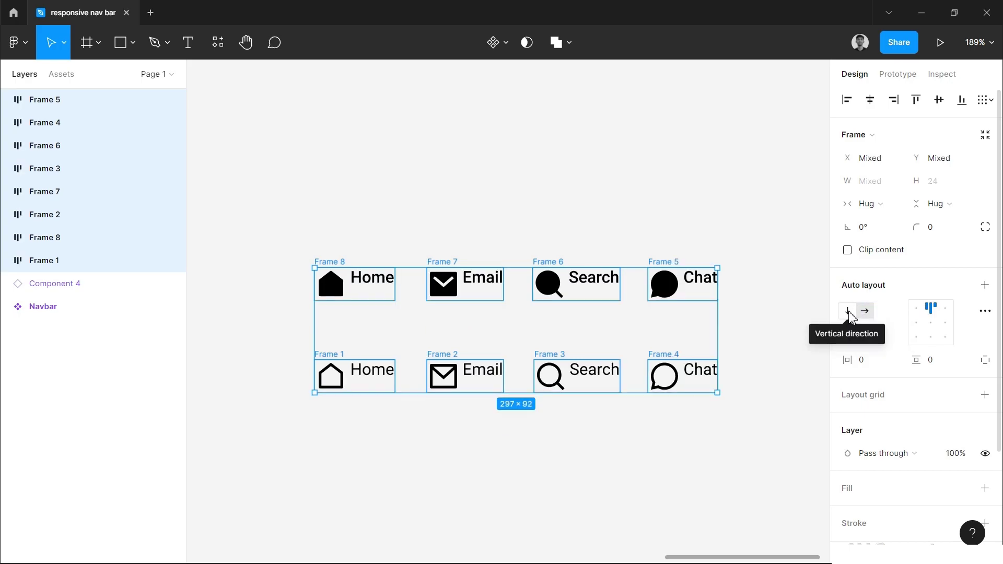
pyautogui.click(850, 313)
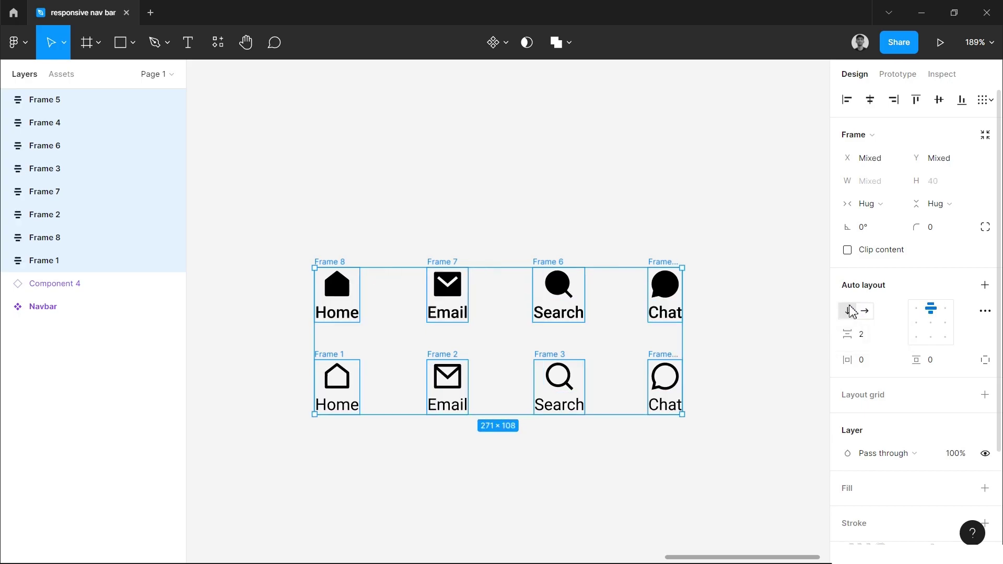
pyautogui.click(932, 323)
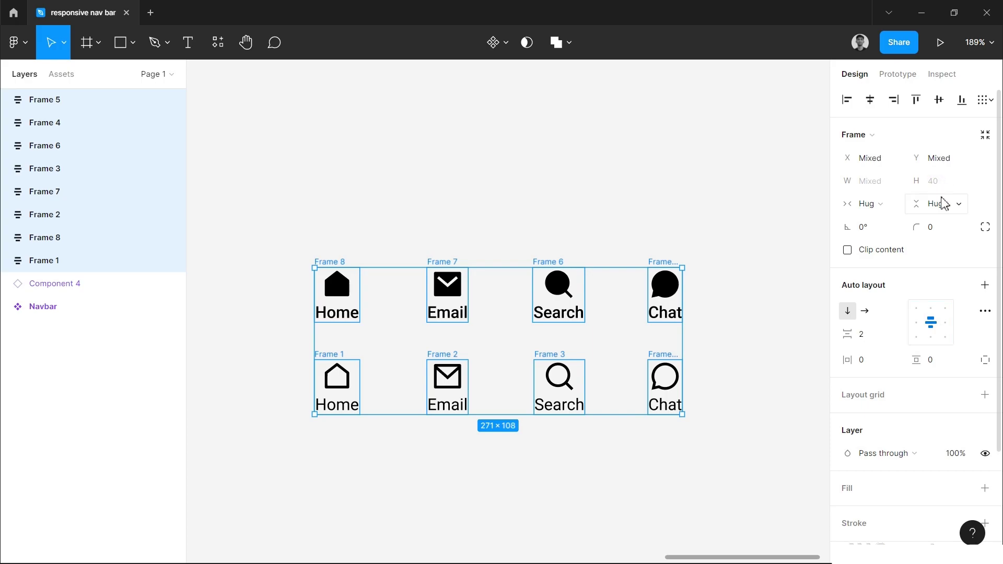
# Give all eight frames a fixed height of 56
pyautogui.click(950, 206)
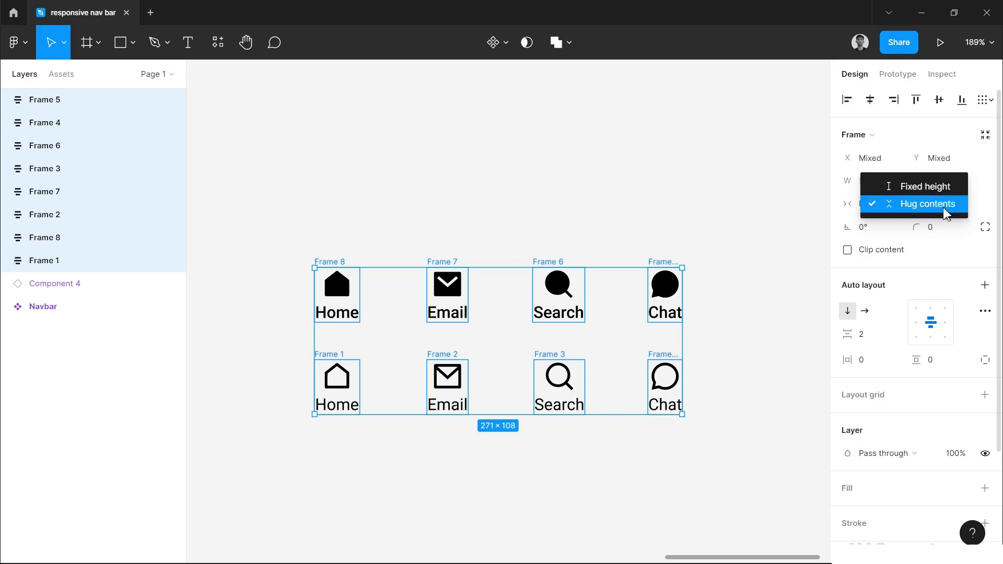
pyautogui.click(948, 193)
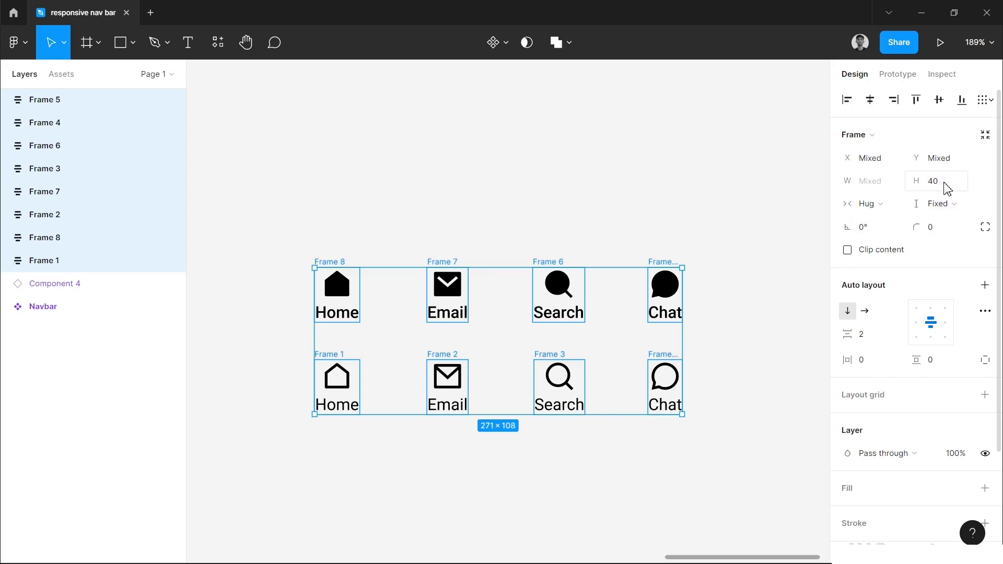
pyautogui.click(945, 184)
pyautogui.write('56')
pyautogui.press('Return')
# Move the filled-icon row higher and duplicate the outline row into stacked copies
pyautogui.moveTo(733, 233); pyautogui.dragTo(309, 358)
pyautogui.moveTo(447, 320); pyautogui.dragTo(458, 260)
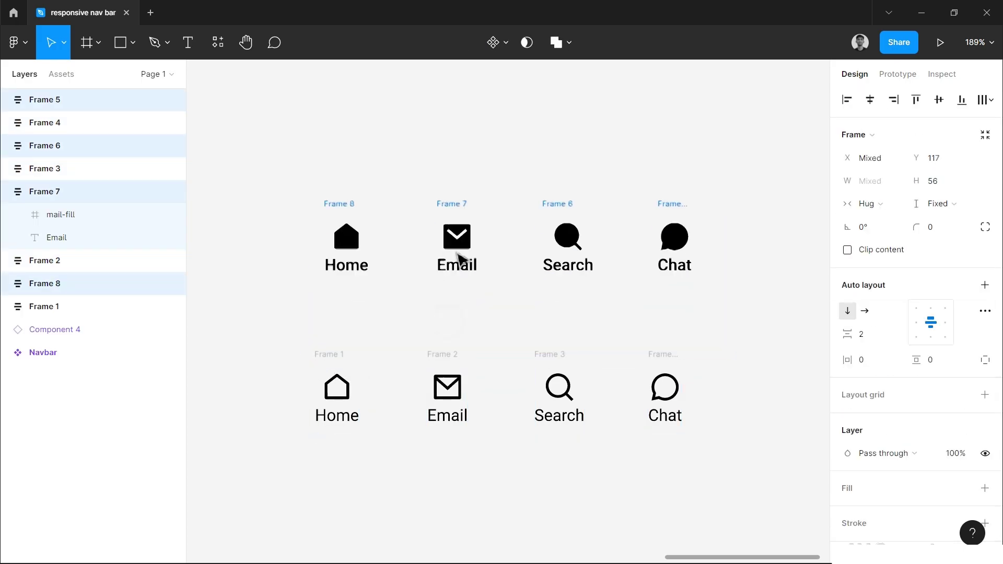
pyautogui.click(399, 293)
pyautogui.scroll(-3, 399, 293)
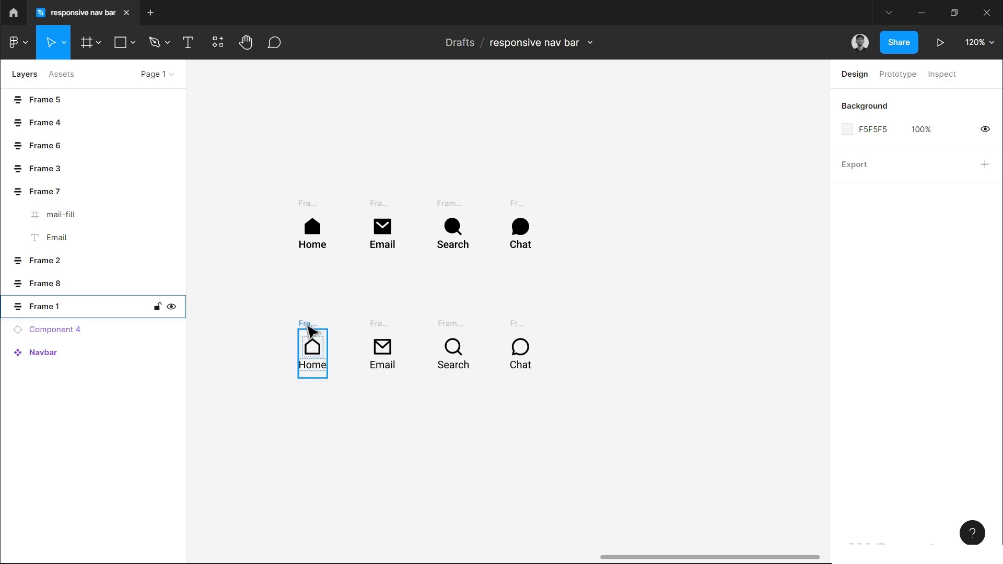
pyautogui.moveTo(272, 313); pyautogui.dragTo(549, 374)
pyautogui.scroll(-2, 499, 310)
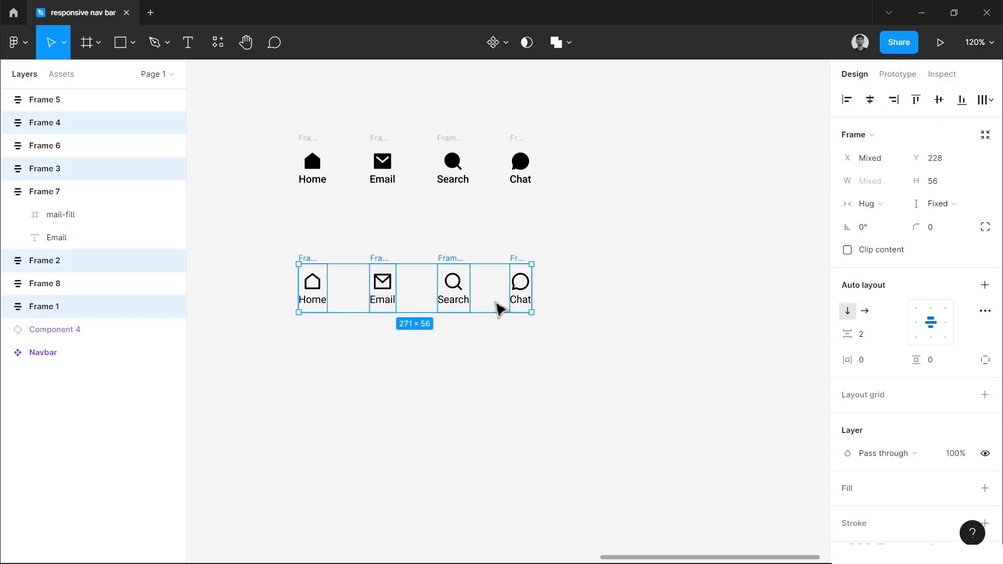
pyautogui.moveTo(447, 287); pyautogui.dragTo(437, 374)
pyautogui.hotkey('ctrl', 'd')
pyautogui.hotkey('ctrl', 'd')
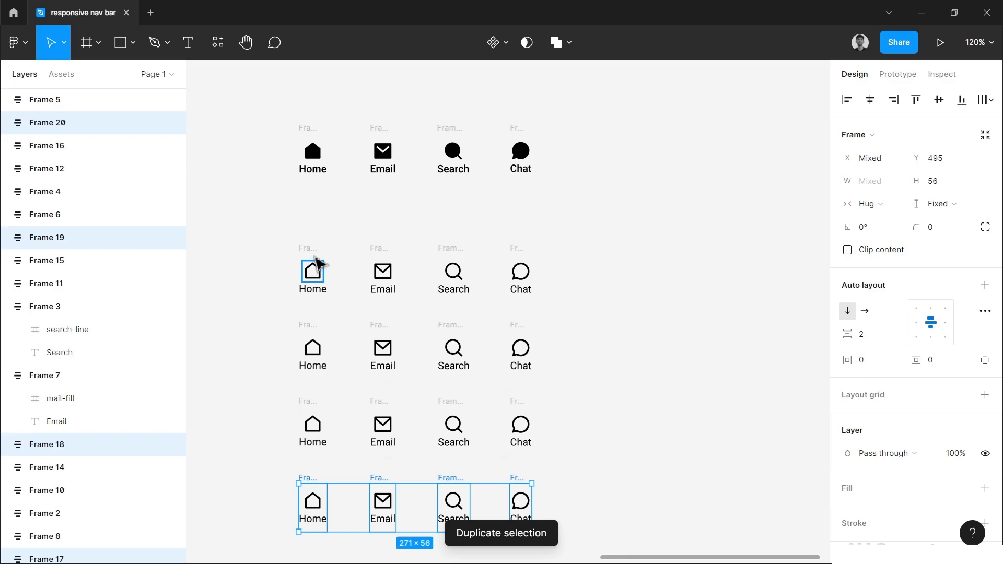
# Delete the Home, Email, Search and Chat frames from successive rows, one per row
pyautogui.click(318, 263)
pyautogui.press('Delete')
pyautogui.click(381, 324)
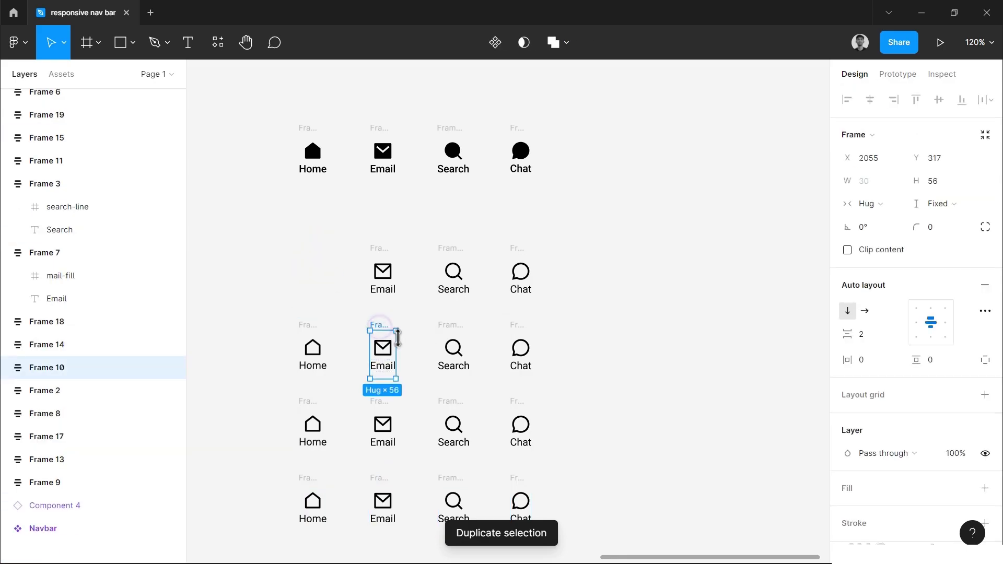
pyautogui.press('Delete')
pyautogui.click(448, 402)
pyautogui.press('Delete')
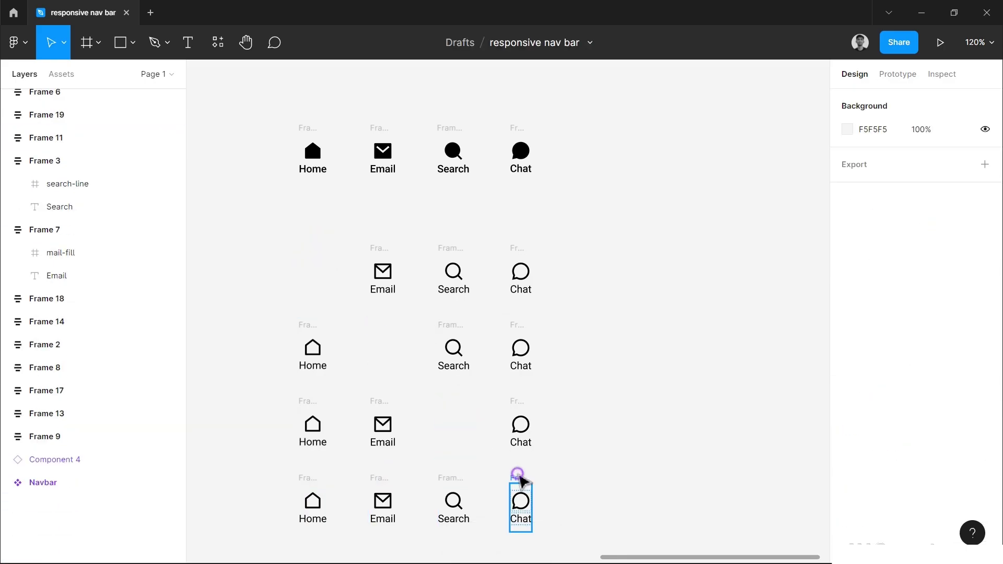
pyautogui.click(519, 476)
pyautogui.press('Delete')
# Drag the filled Home, Email and Search frames into the empty slots of their rows
pyautogui.click(310, 122)
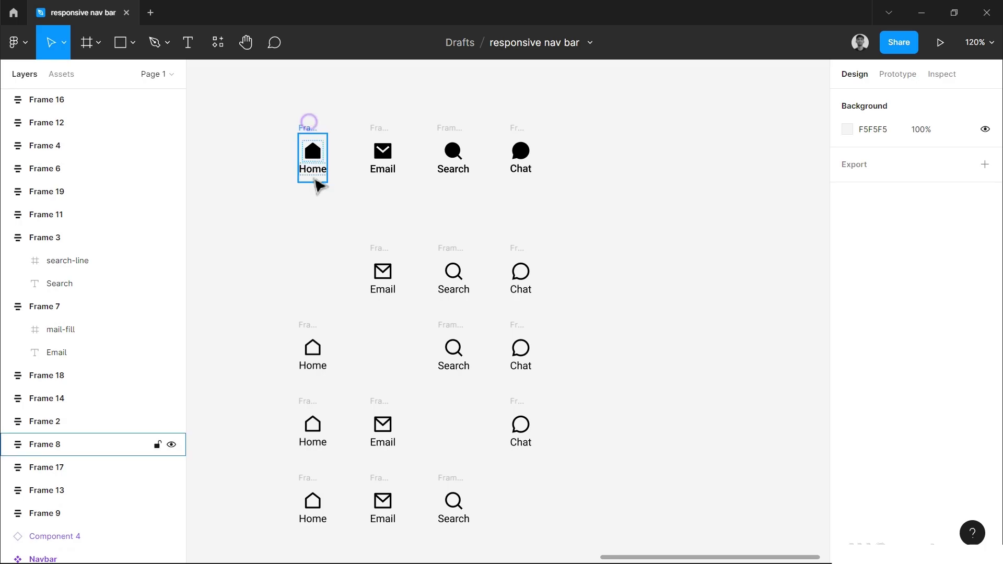
pyautogui.moveTo(310, 127); pyautogui.dragTo(314, 249)
pyautogui.moveTo(379, 128); pyautogui.dragTo(374, 336)
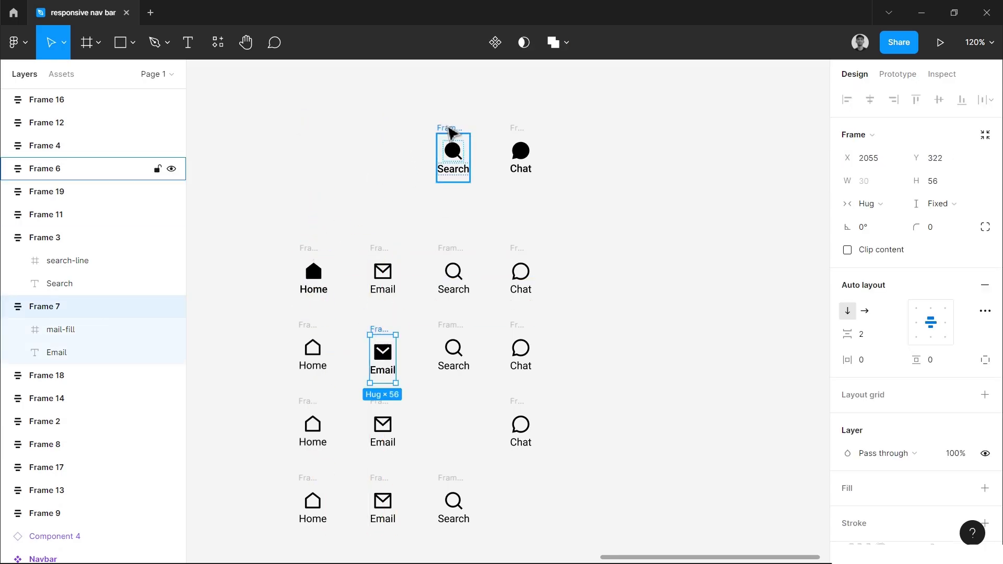
pyautogui.moveTo(451, 133); pyautogui.dragTo(453, 406)
pyautogui.scroll(3, 338, 256)
pyautogui.click(241, 220)
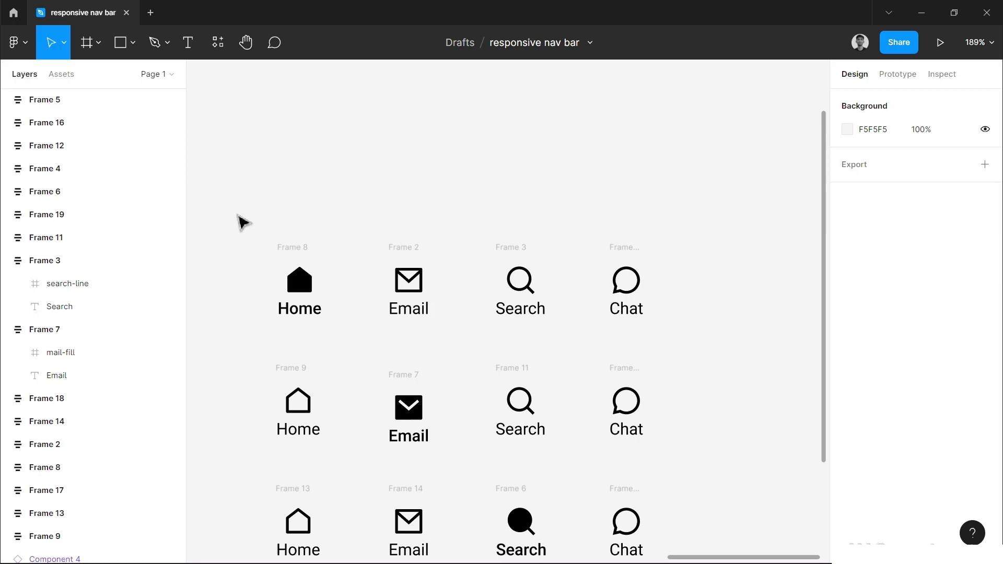
# Wrap each nav row's four frames into its own horizontal auto-layout frame
pyautogui.moveTo(236, 216); pyautogui.dragTo(688, 372)
pyautogui.hotkey('shift', 'a')
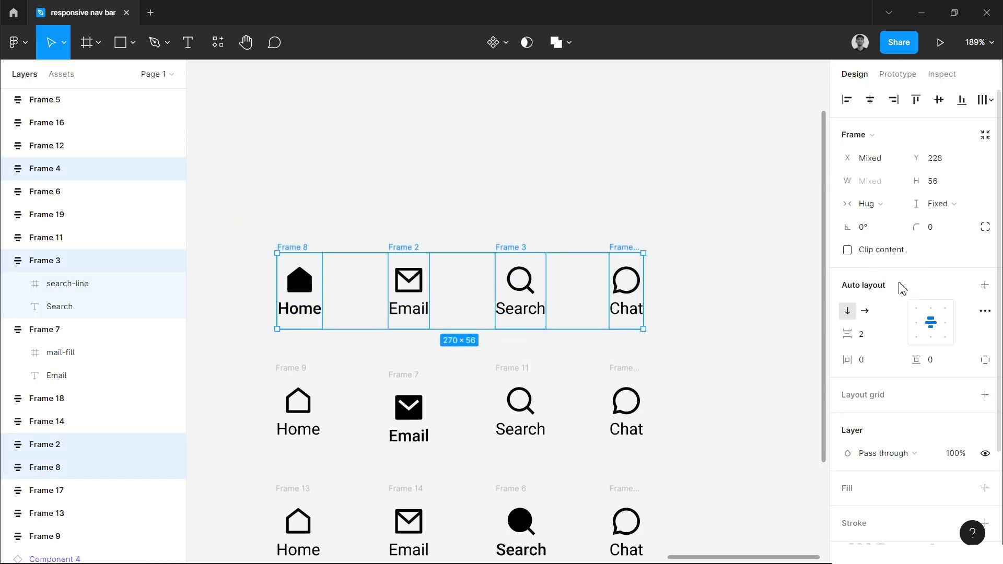
pyautogui.click(985, 286)
pyautogui.scroll(-2, 600, 331)
pyautogui.moveTo(695, 280); pyautogui.dragTo(253, 408)
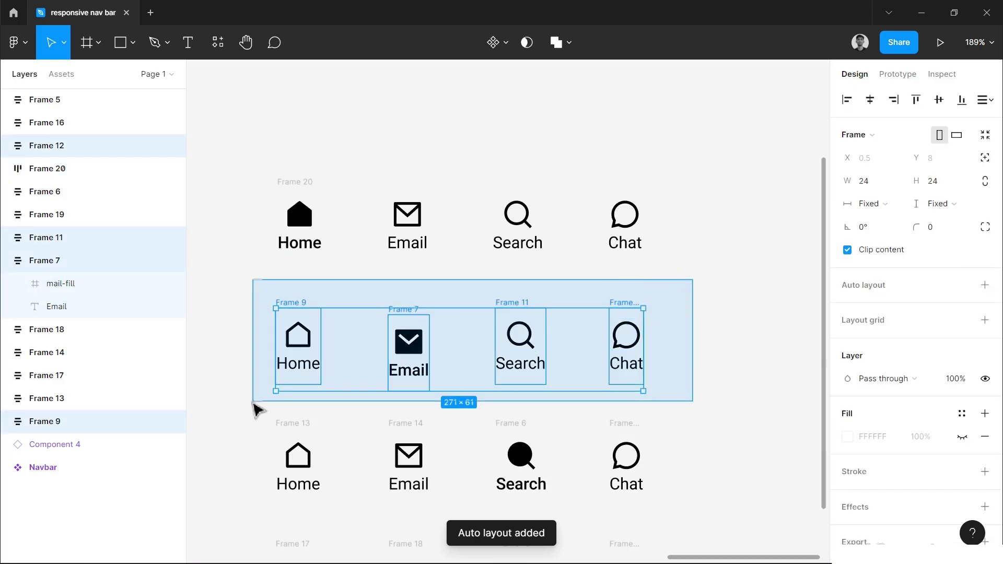
pyautogui.click(985, 286)
pyautogui.scroll(-4, 385, 336)
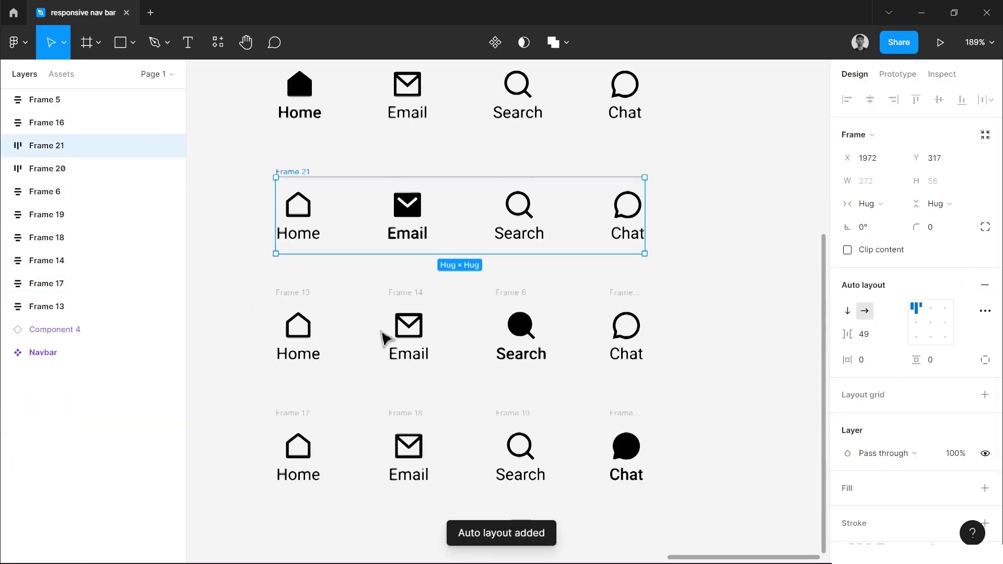
pyautogui.moveTo(230, 271); pyautogui.dragTo(285, 319)
pyautogui.moveTo(599, 416); pyautogui.dragTo(721, 405)
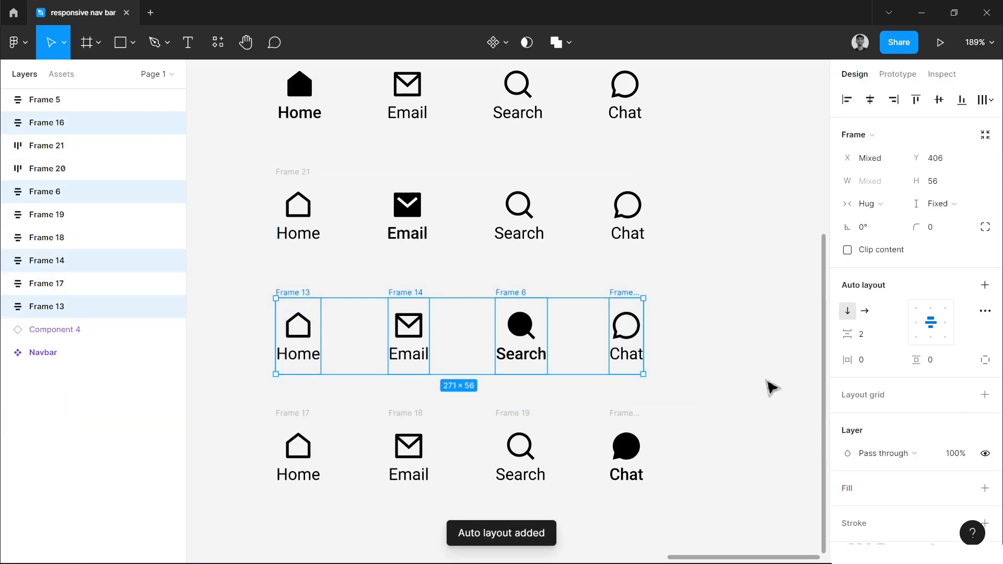
pyautogui.click(986, 284)
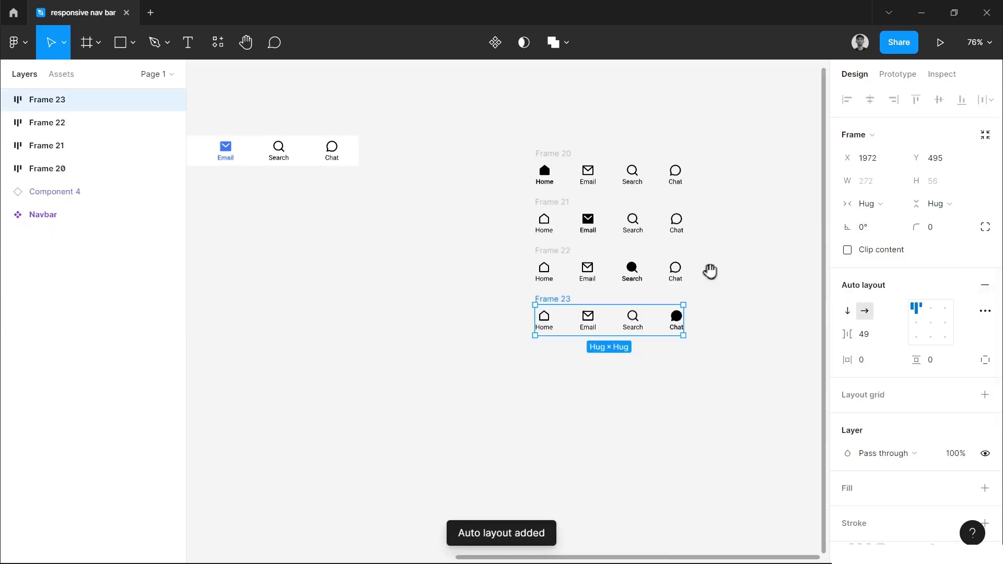
# Zoom to fit with Shift+2 and select Frames 20 through 23 together
pyautogui.moveTo(716, 264); pyautogui.dragTo(595, 338)
pyautogui.click(632, 272)
pyautogui.hotkey('shift', '2')
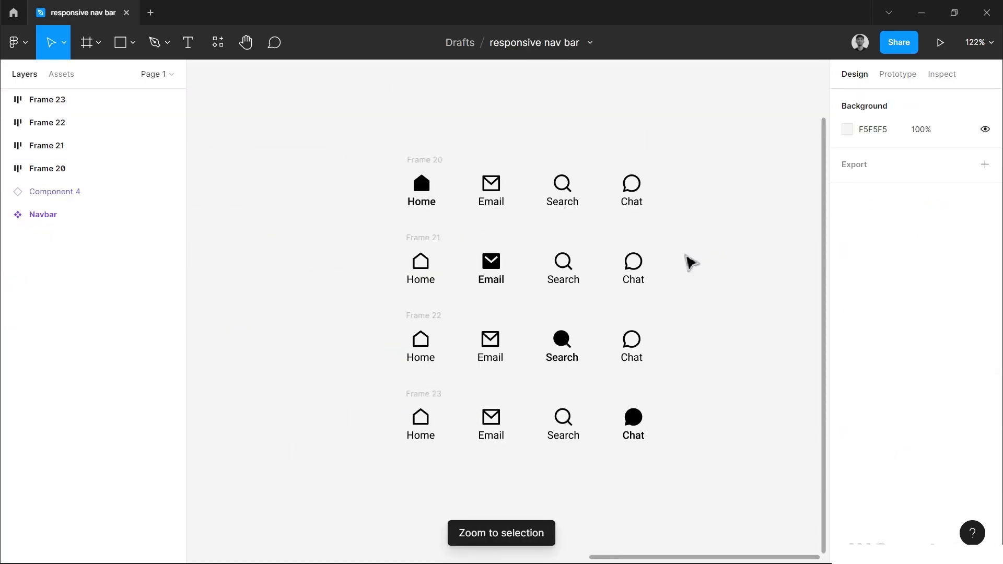
pyautogui.moveTo(719, 119); pyautogui.dragTo(365, 554)
pyautogui.scroll(6, 468, 394)
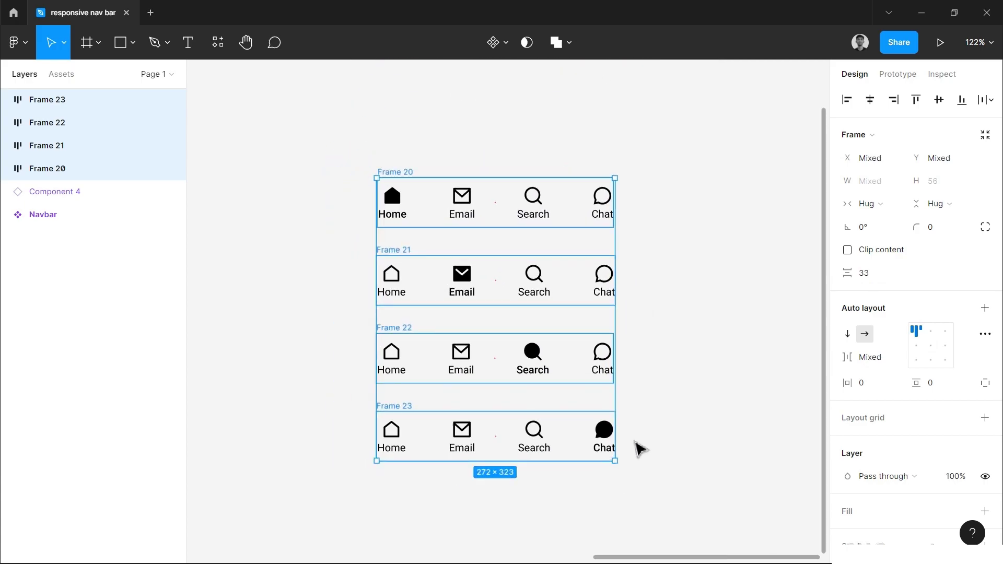
# Make the four navbar frames a fixed 360 wide
pyautogui.click(886, 204)
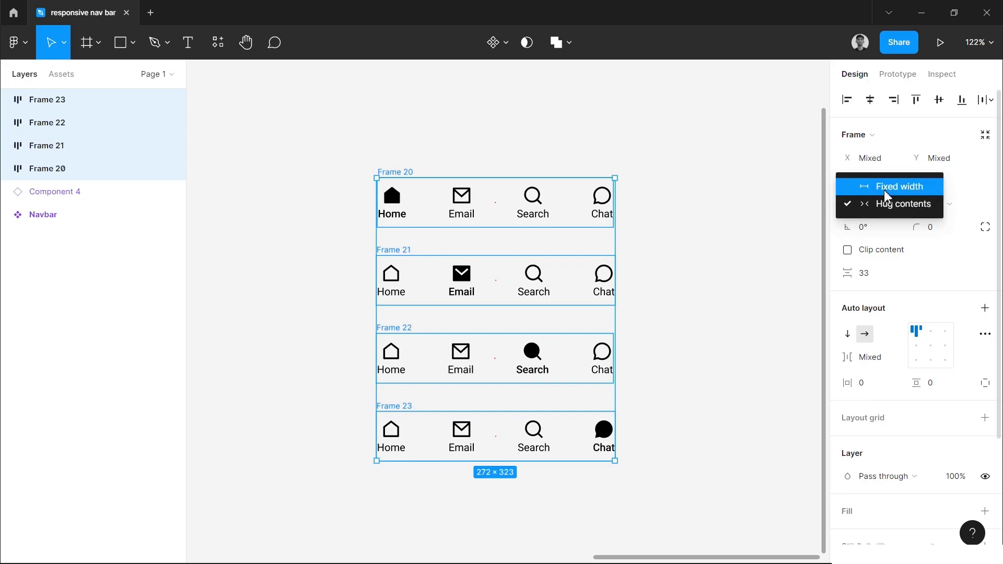
pyautogui.click(886, 195)
pyautogui.click(882, 183)
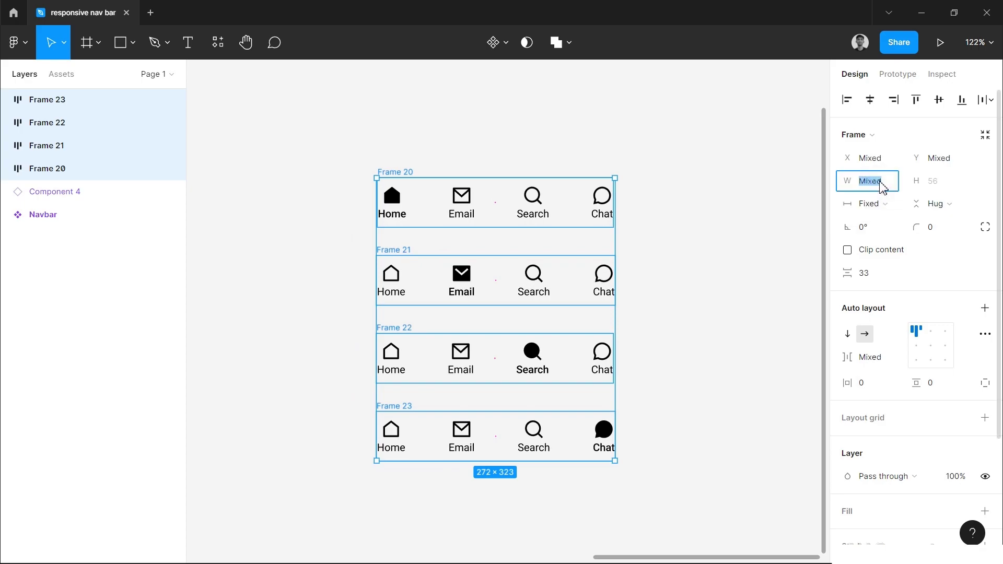
pyautogui.write('360')
pyautogui.press('Return')
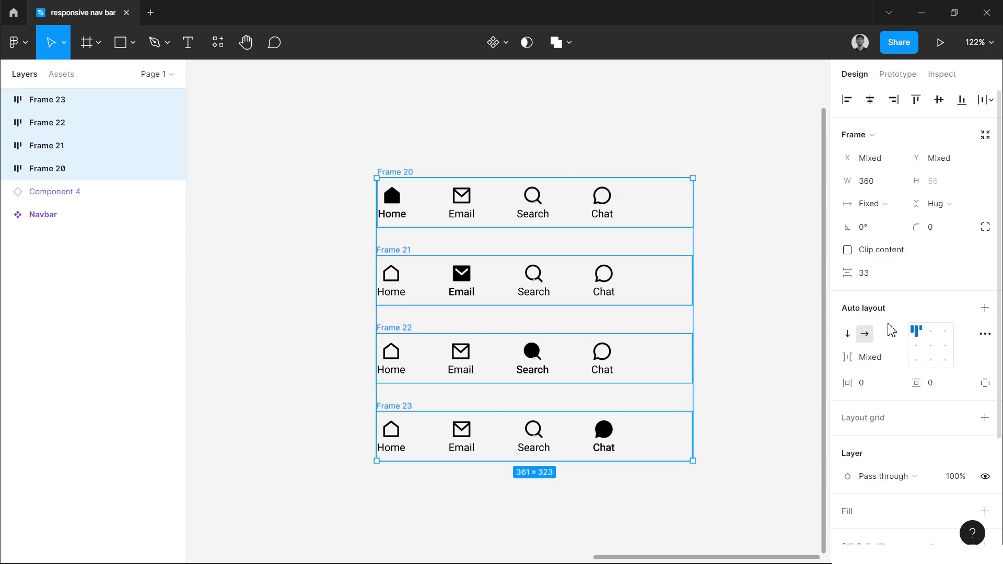
# Centre the items, set spacing mode to Space between, and set the gap to 0
pyautogui.click(930, 345)
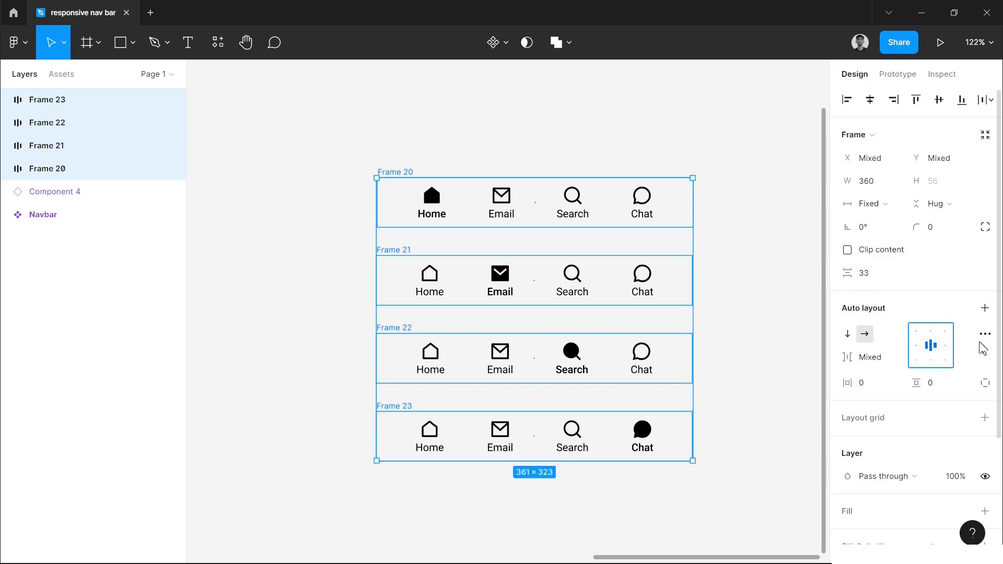
pyautogui.click(985, 334)
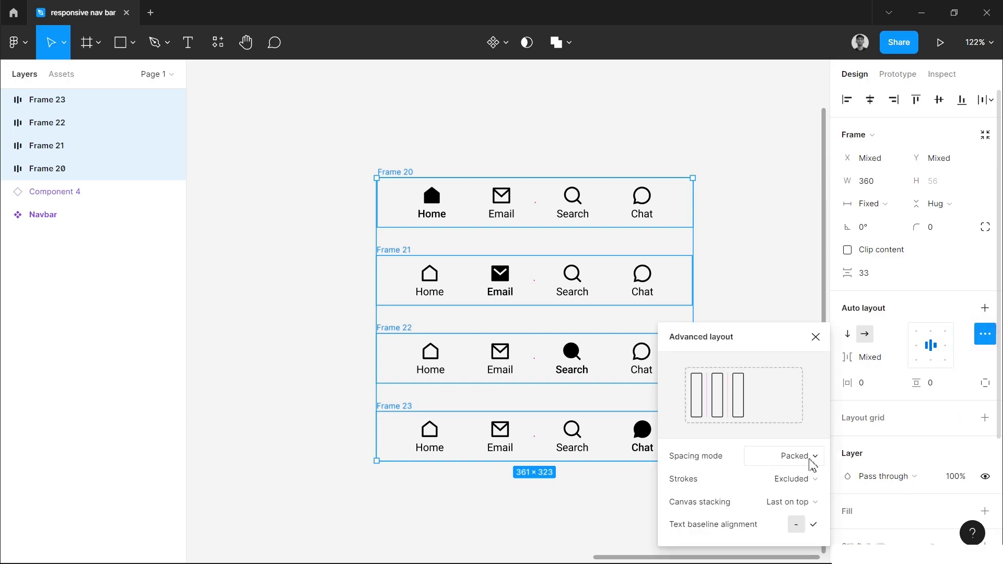
pyautogui.click(811, 461)
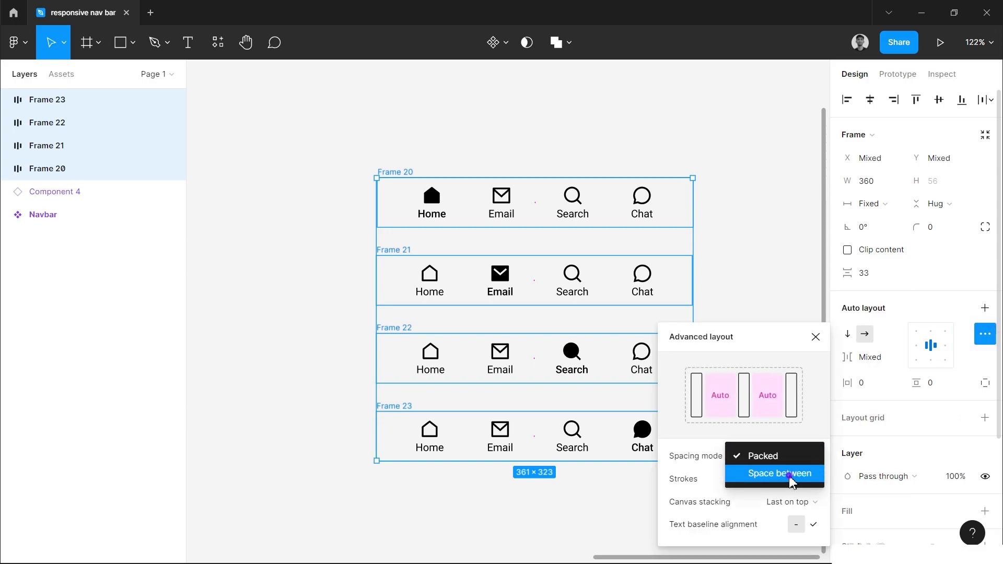
pyautogui.click(789, 473)
pyautogui.click(815, 337)
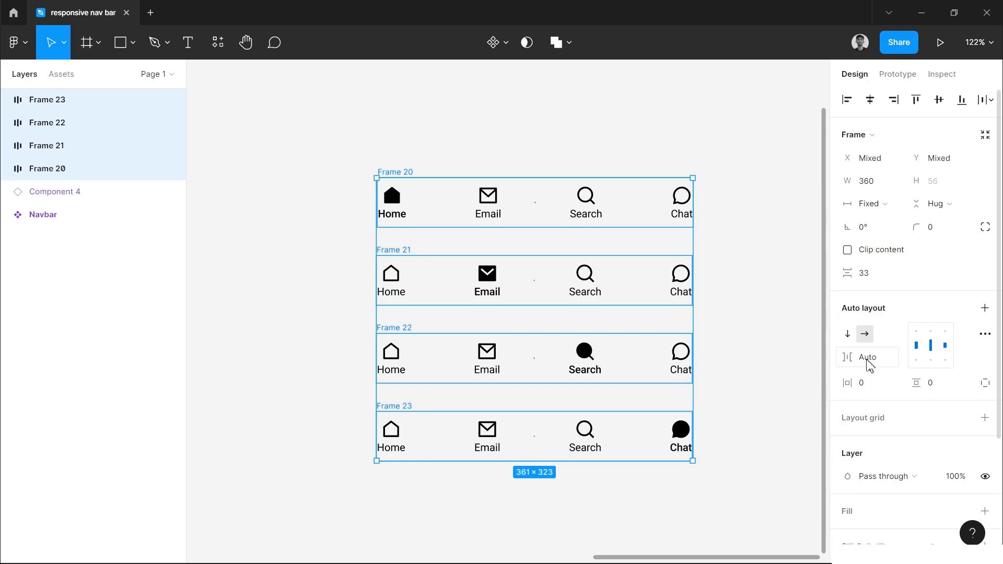
pyautogui.click(869, 360)
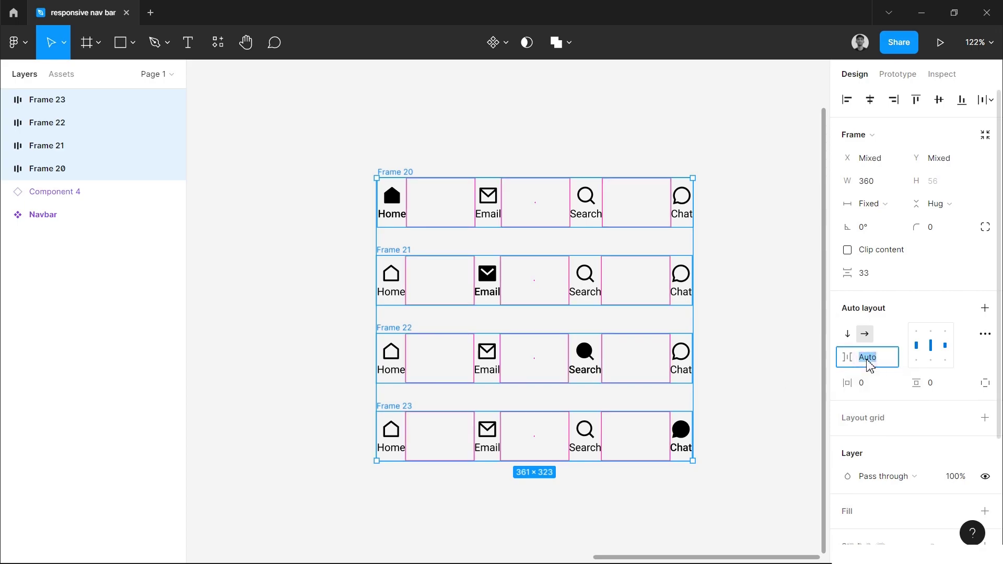
pyautogui.write('0')
pyautogui.press('Return')
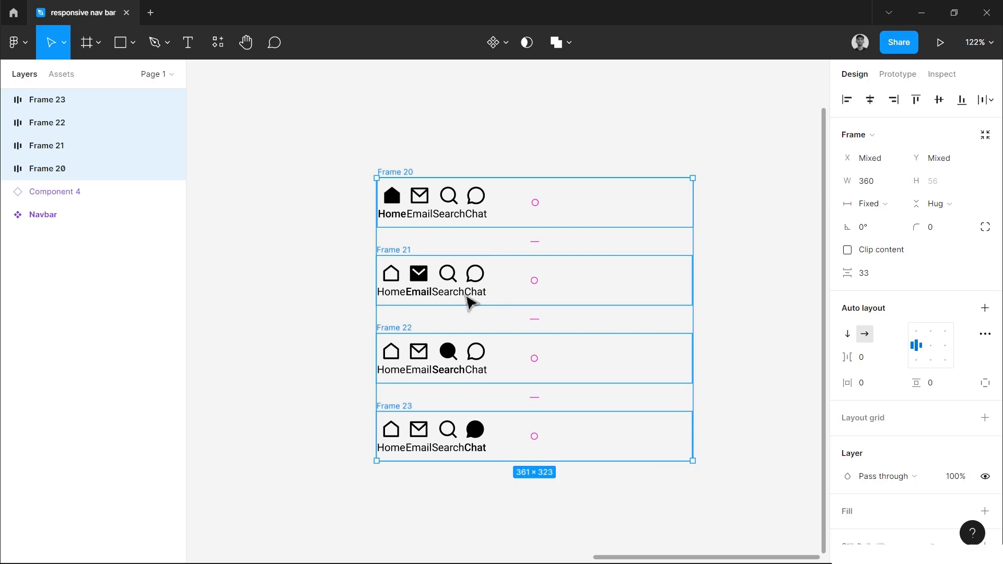
# Set every nav item to Fill container width, then widen Frame 20 to 452 to test
pyautogui.press('Return')
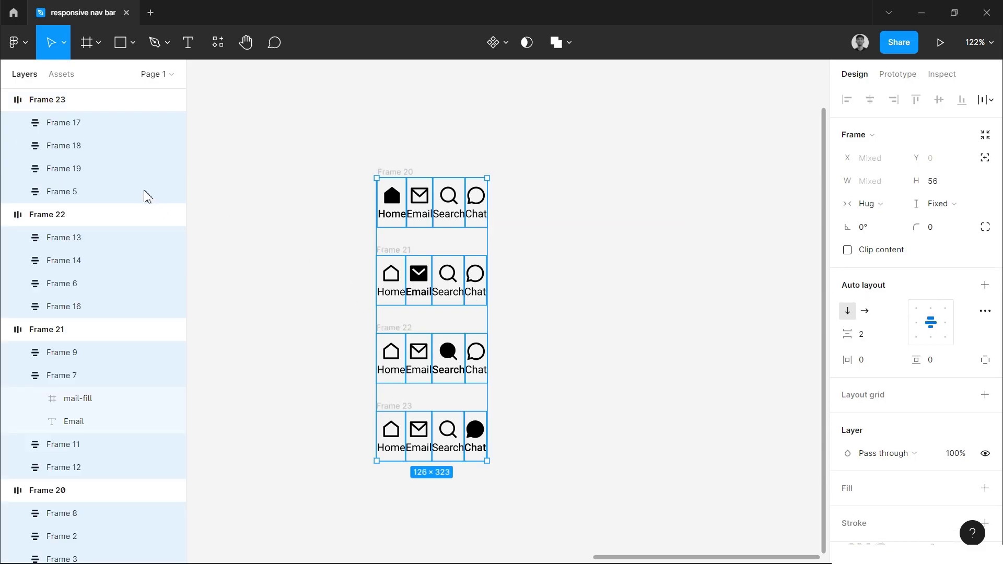
pyautogui.scroll(-2, 128, 418)
pyautogui.scroll(-1, 130, 448)
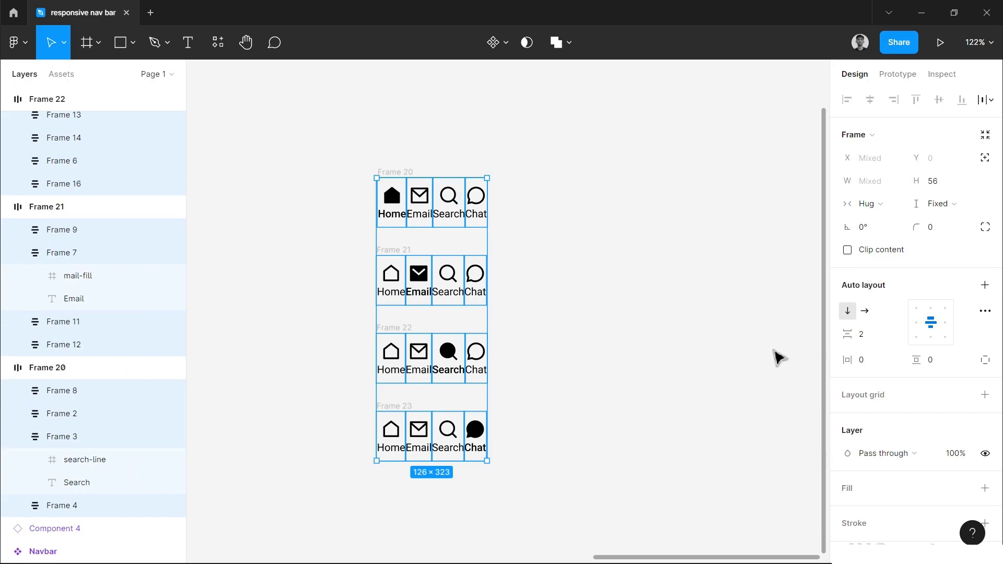
pyautogui.click(861, 212)
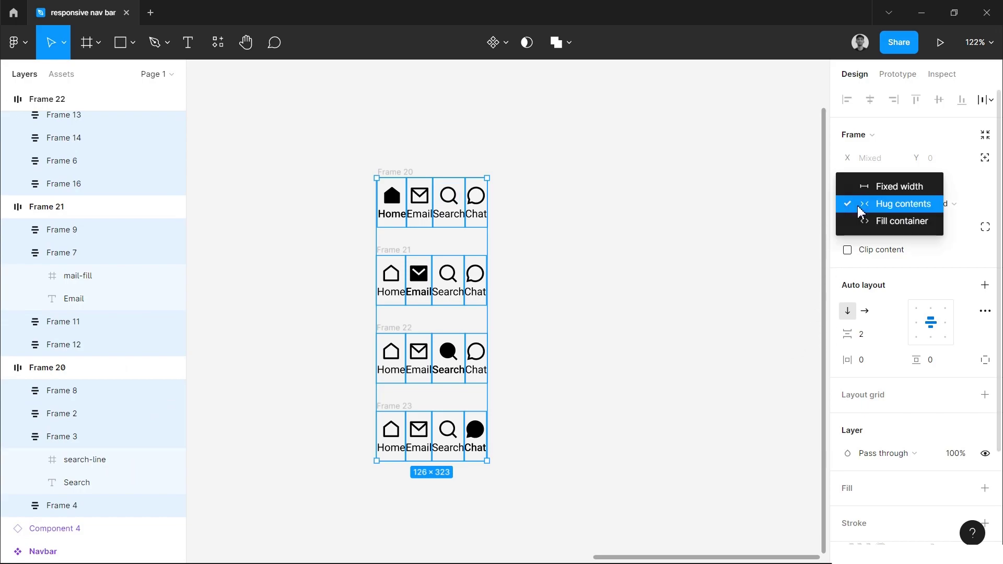
pyautogui.click(881, 221)
pyautogui.click(739, 236)
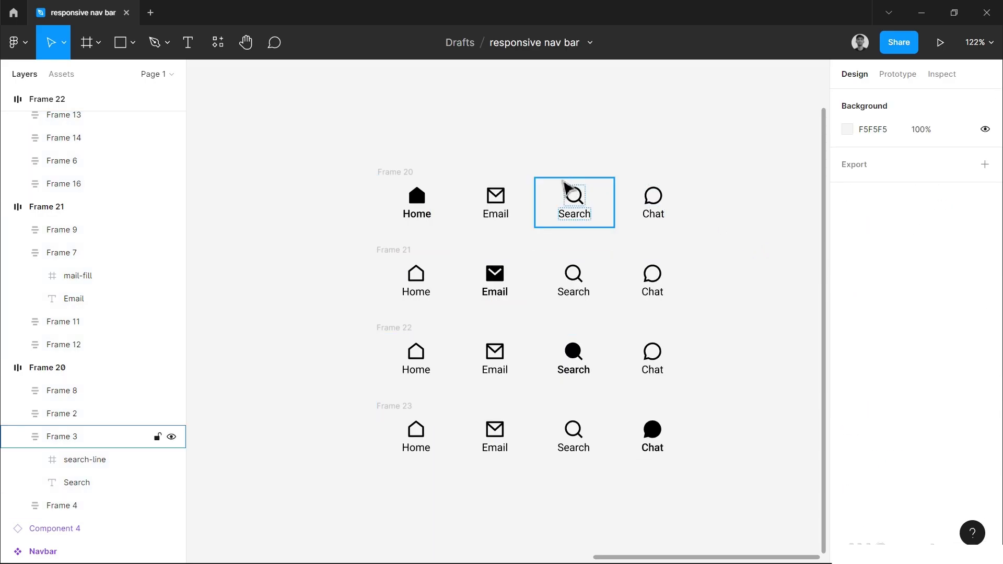
pyautogui.click(463, 188)
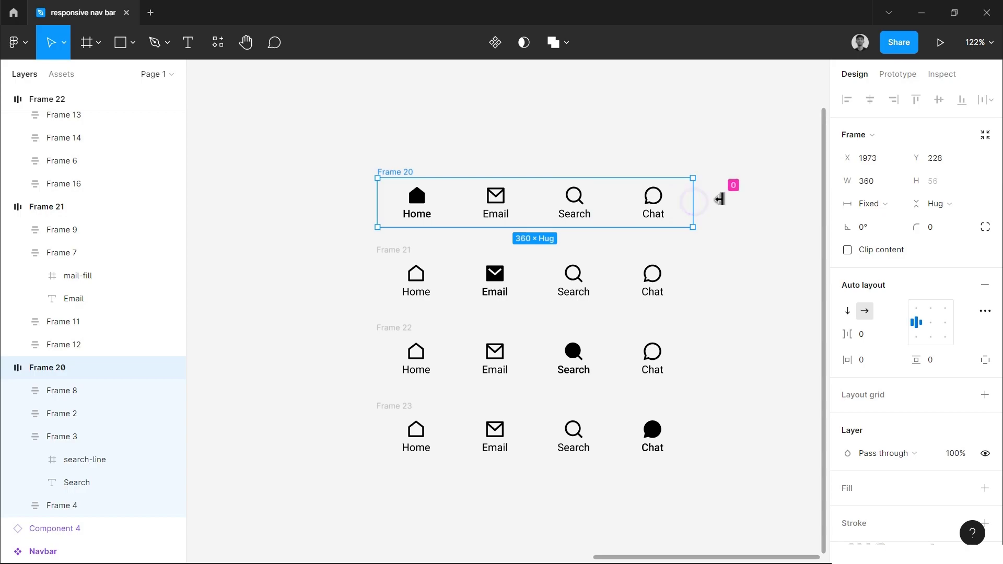
pyautogui.moveTo(694, 216); pyautogui.dragTo(770, 222)
# Undo the test resize and colour the active Home and Email items blue 4075FF
pyautogui.press('Escape')
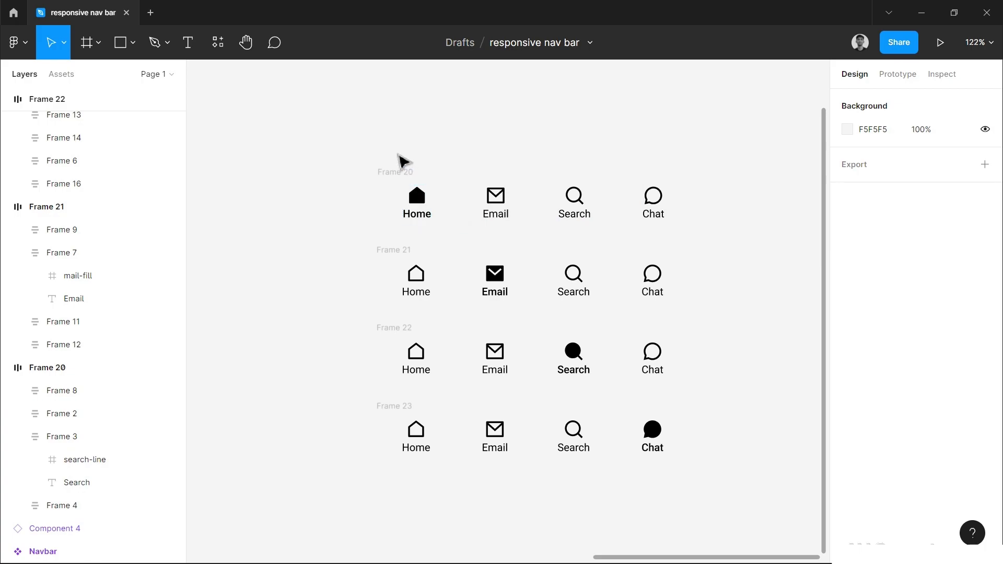
pyautogui.moveTo(402, 161); pyautogui.dragTo(459, 233)
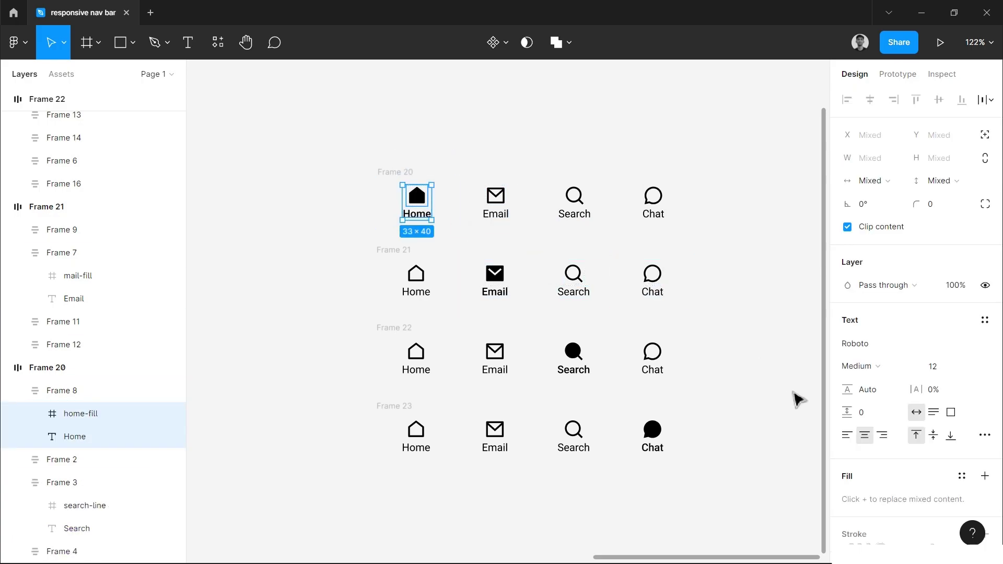
pyautogui.scroll(-3, 853, 431)
pyautogui.click(847, 443)
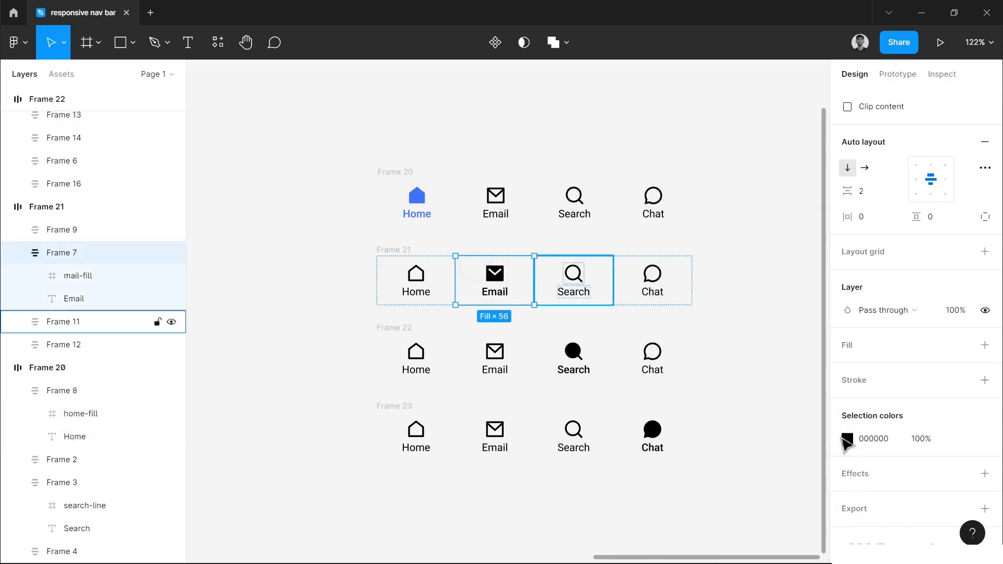
pyautogui.click(62, 161)
# Colour the active Search and Chat items blue 4075FF
pyautogui.click(848, 439)
pyautogui.click(710, 494)
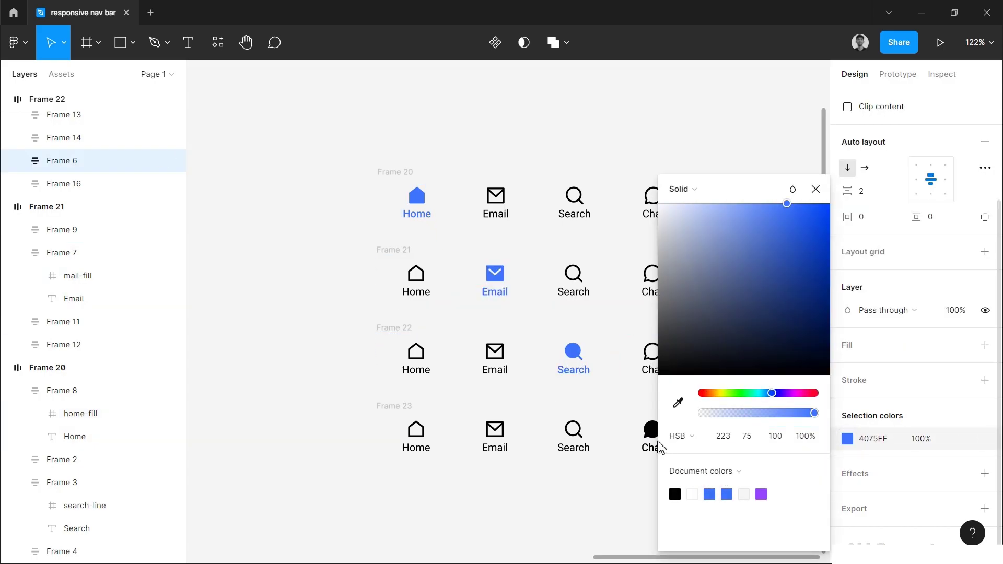
pyautogui.click(653, 444)
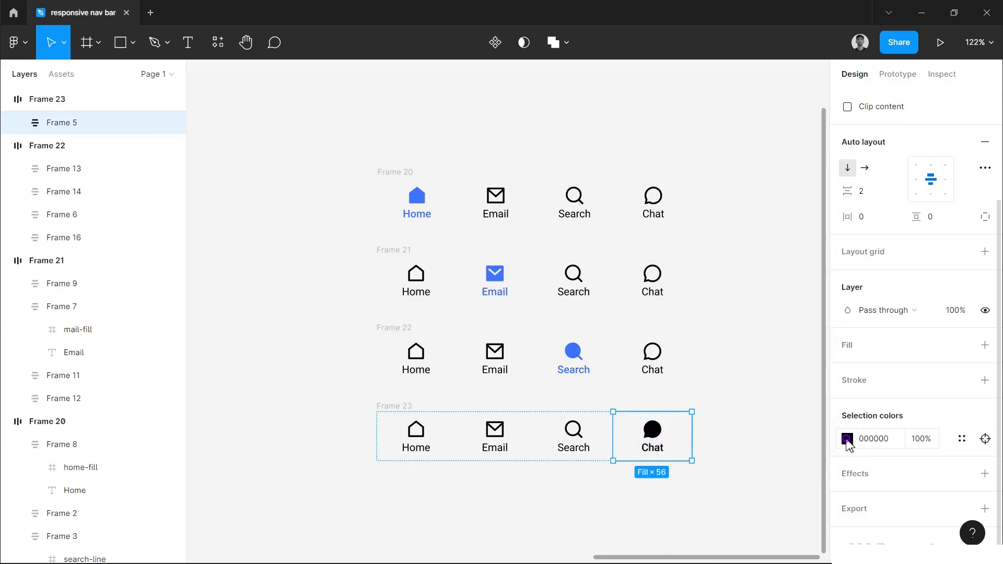
pyautogui.click(847, 439)
pyautogui.click(711, 494)
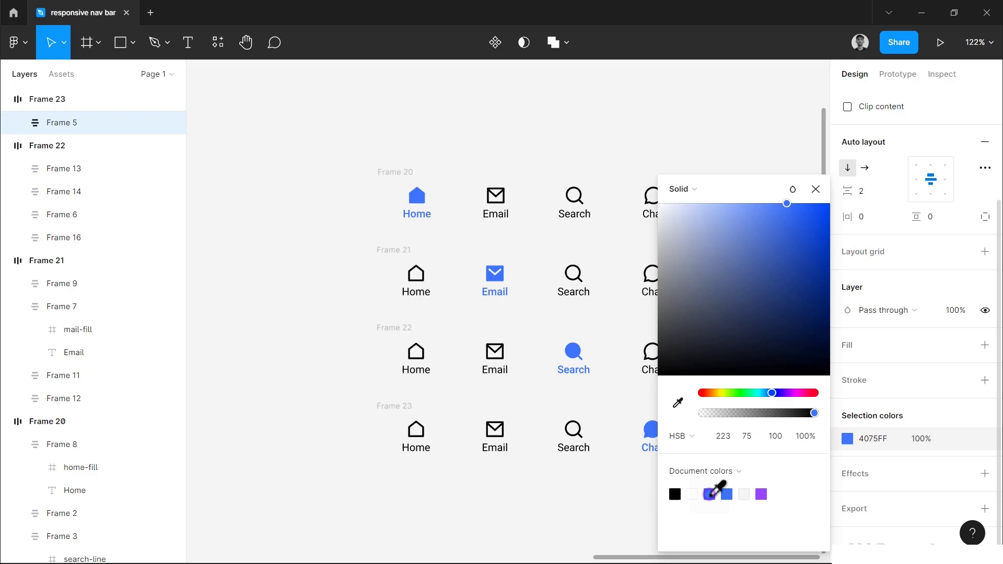
pyautogui.click(870, 441)
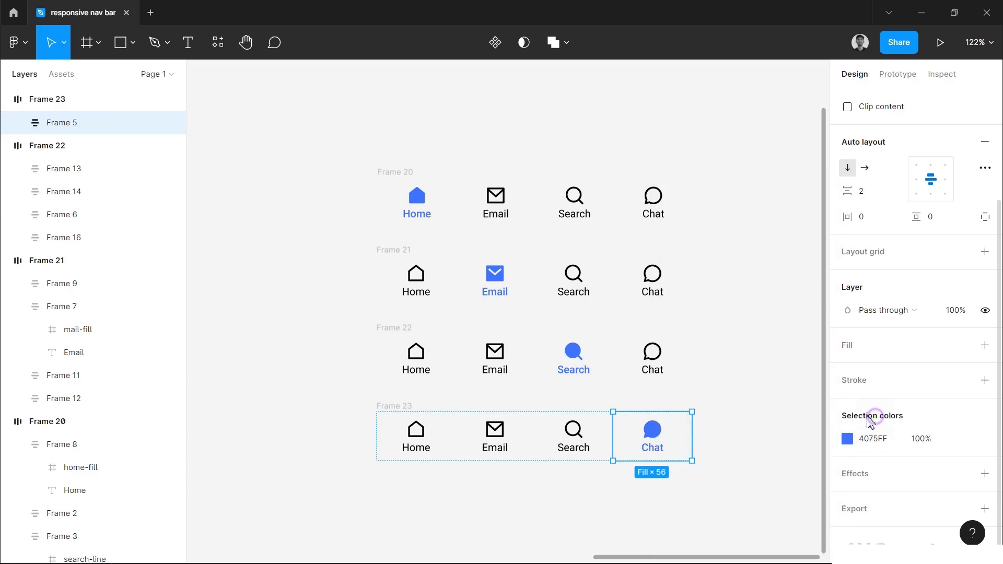
# Reselect all four nav-bar frames and give them a white fill
pyautogui.press('Escape')
pyautogui.moveTo(273, 141); pyautogui.dragTo(737, 520)
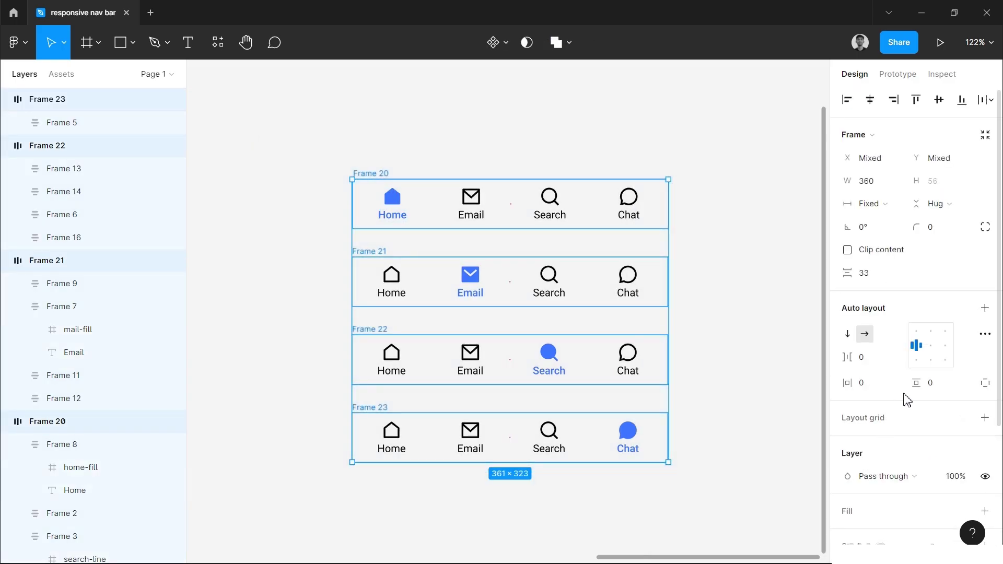
pyautogui.scroll(-3, 904, 366)
pyautogui.click(904, 321)
pyautogui.scroll(-2, 867, 366)
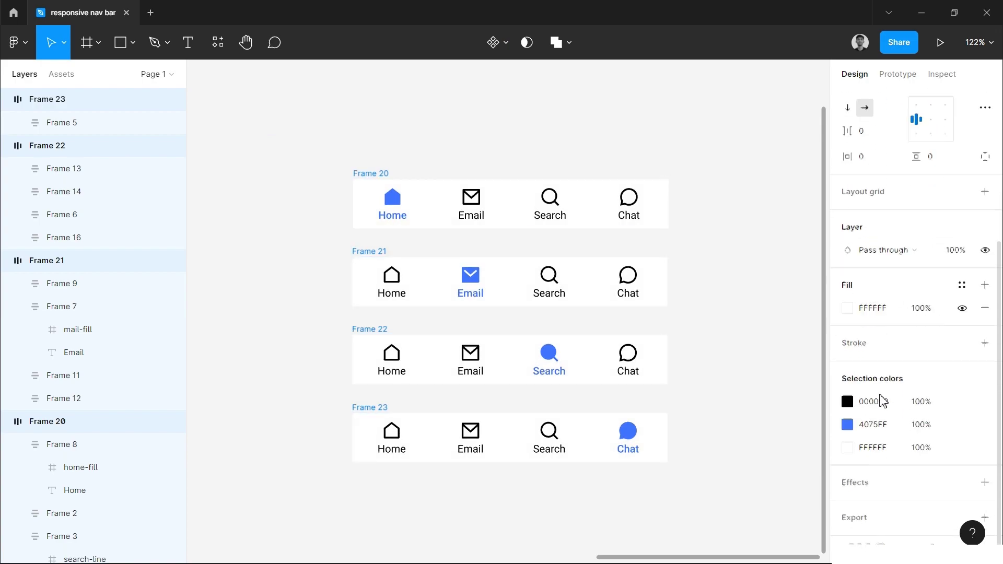
# Add a drop shadow with X 0, Y -1, blur 2 and 10% opacity
pyautogui.click(873, 475)
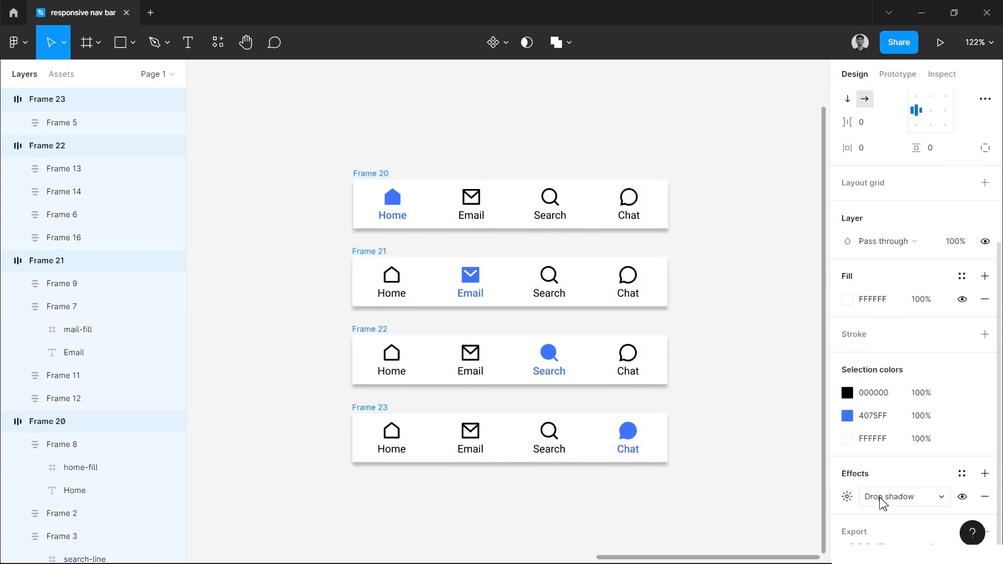
pyautogui.click(878, 498)
pyautogui.click(848, 496)
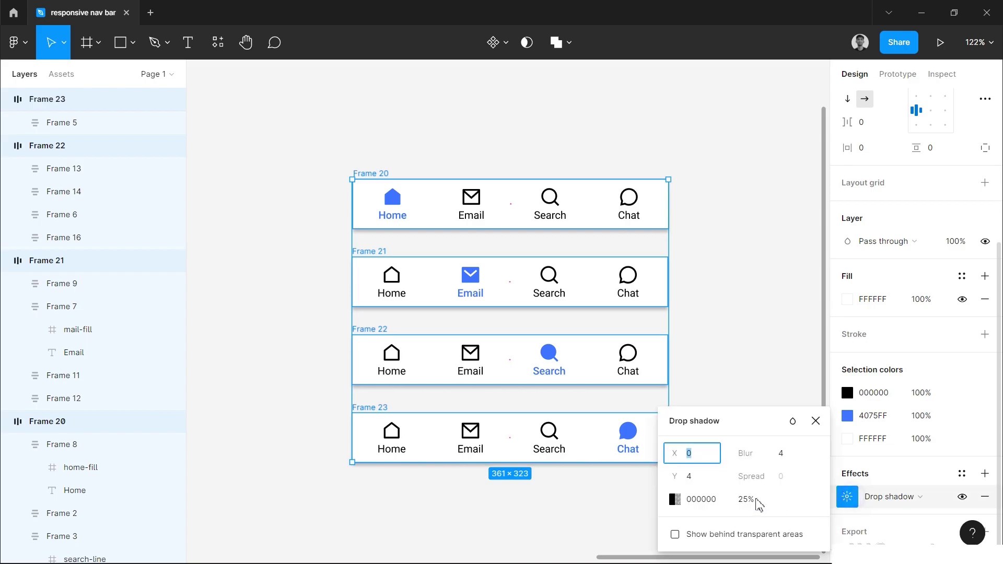
pyautogui.click(695, 479)
pyautogui.write('-1')
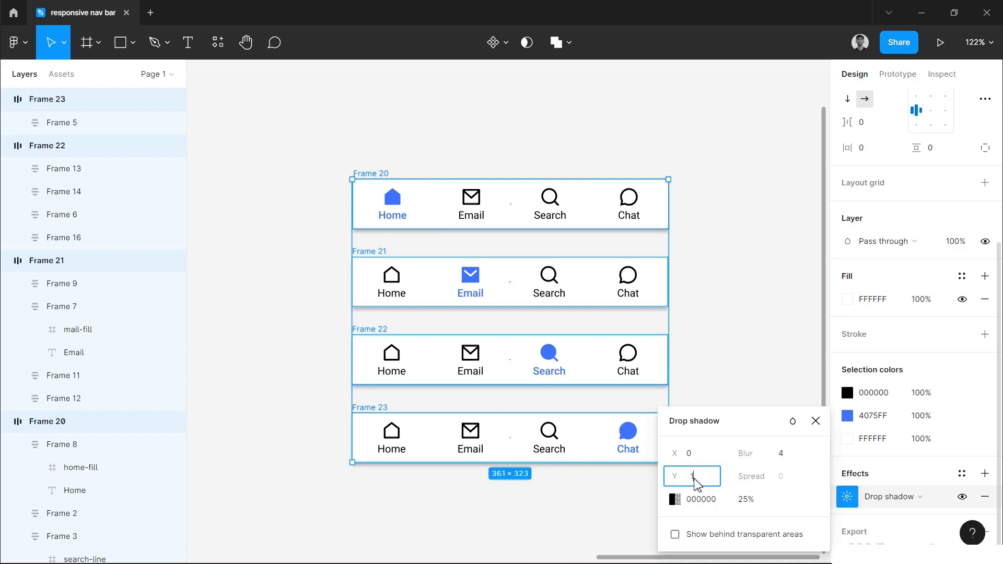
pyautogui.click(789, 458)
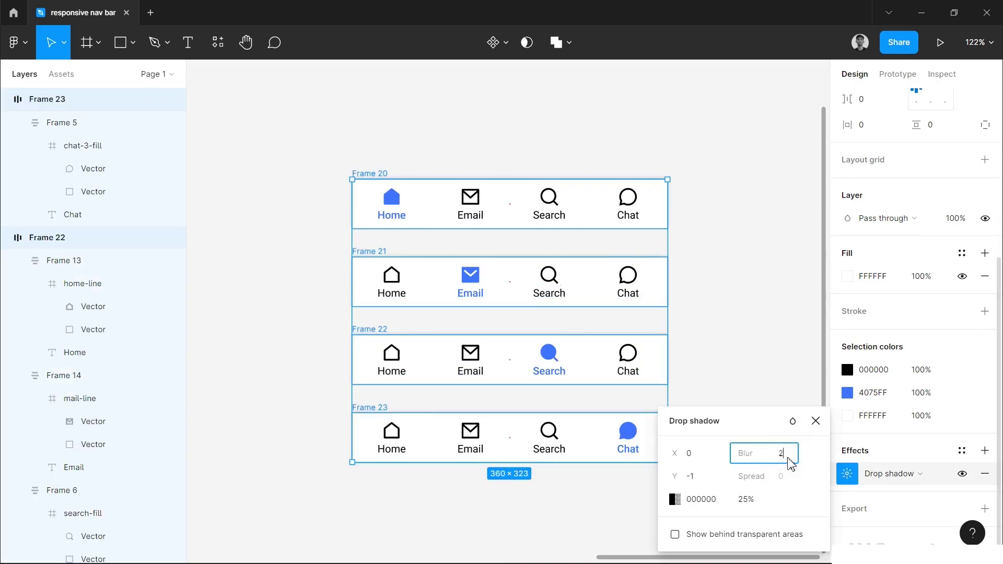
pyautogui.write('2')
pyautogui.click(751, 498)
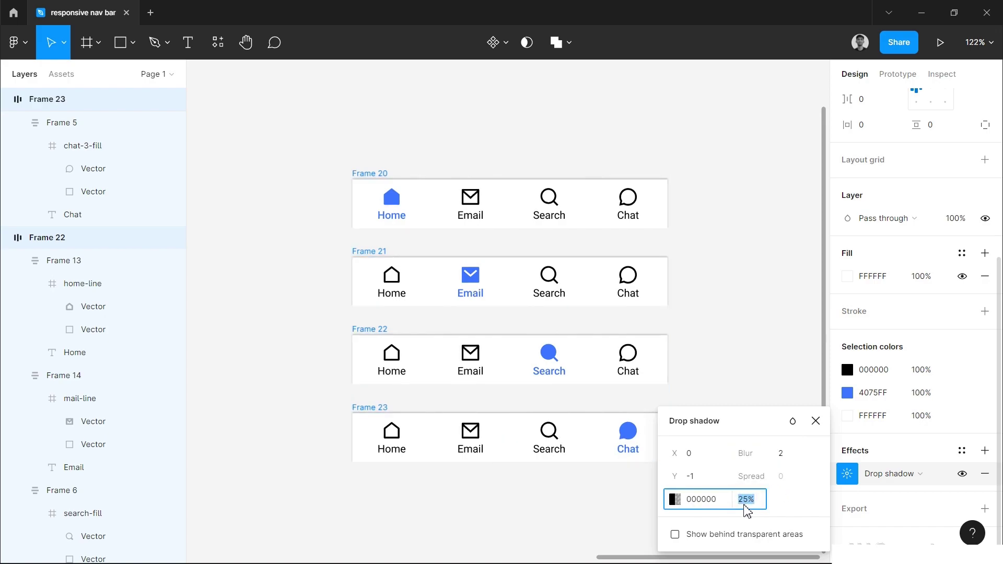
pyautogui.write('10')
pyautogui.press('Return')
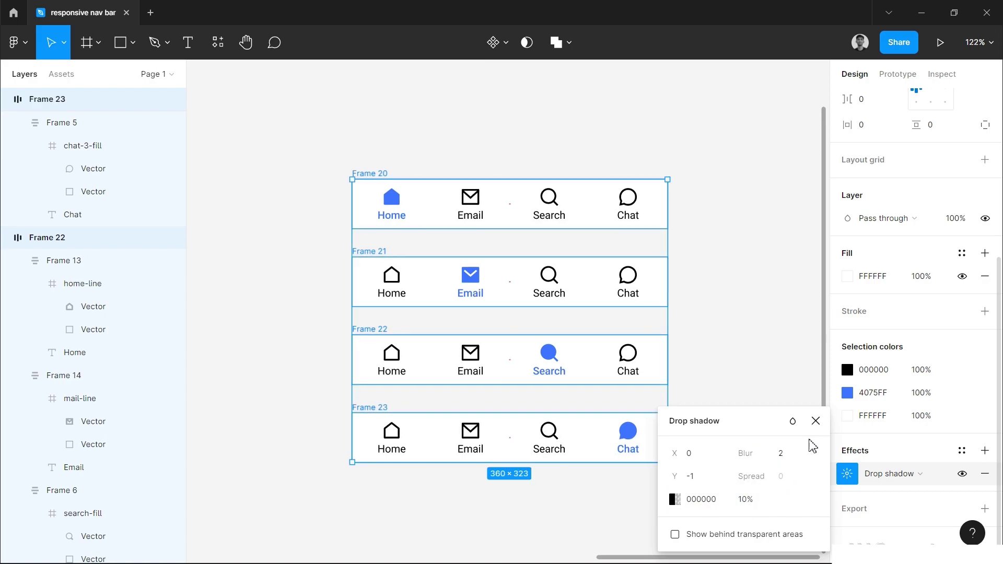
pyautogui.click(816, 421)
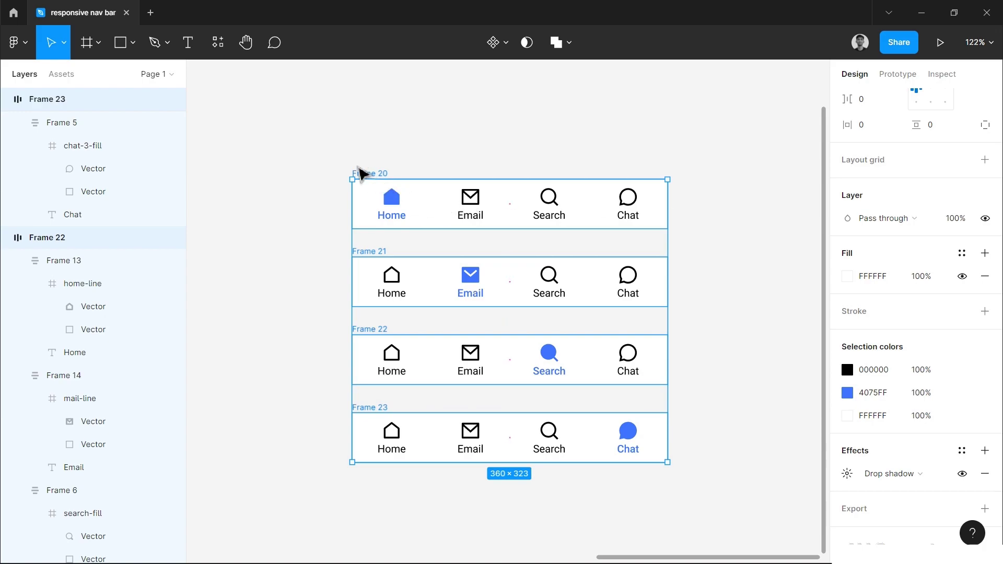
# Rename Frame 20 and the next frames to home, email, search and chats, then deselect
pyautogui.click(367, 176)
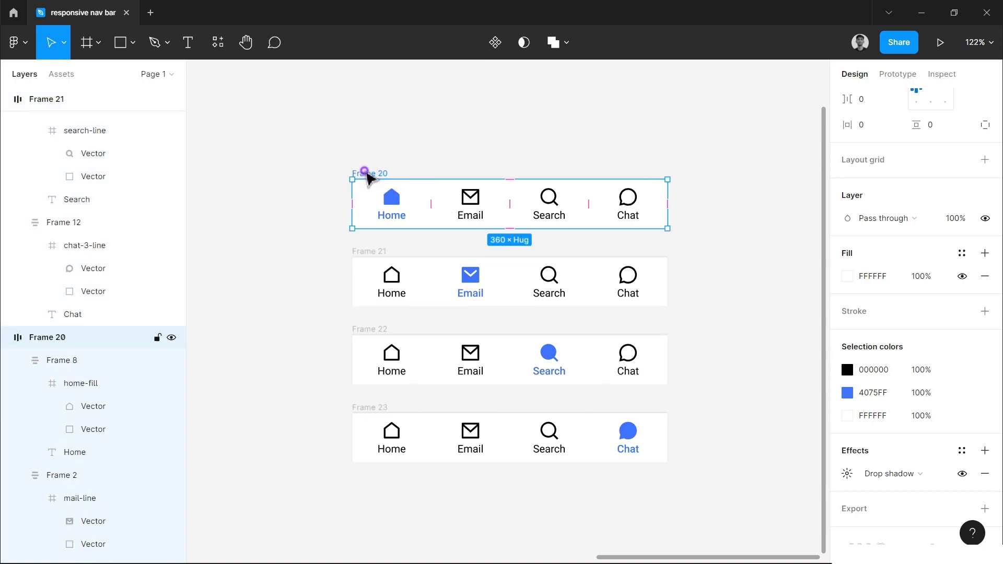
pyautogui.doubleClick(367, 173)
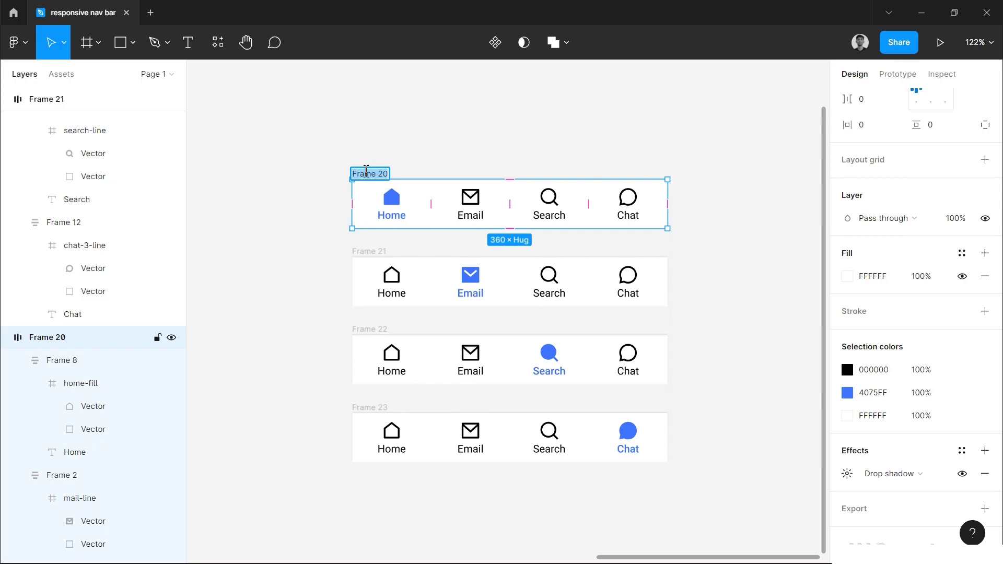
pyautogui.write('home')
pyautogui.press('Tab')
pyautogui.write('email')
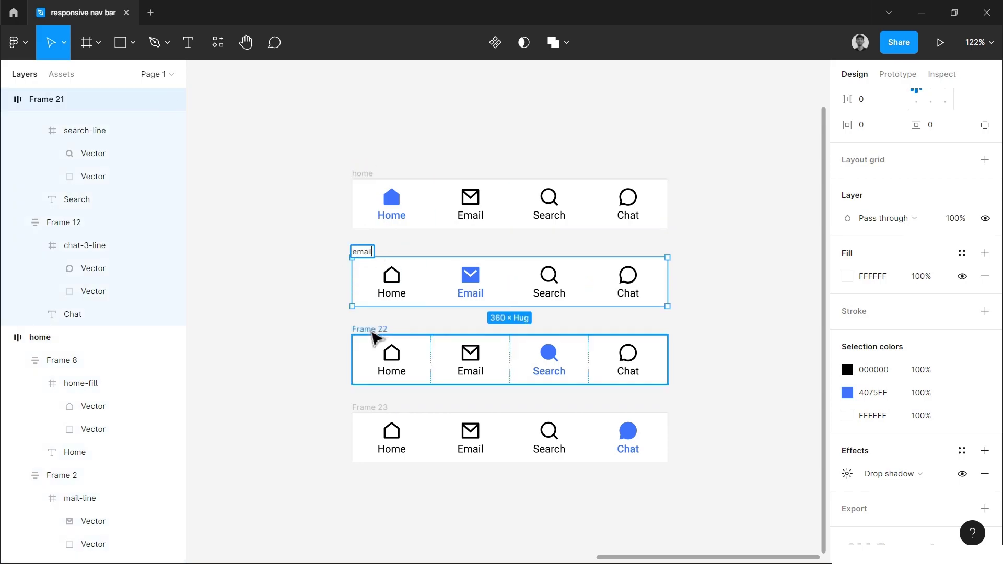
pyautogui.press('Tab')
pyautogui.write('search')
pyautogui.press('Tab')
pyautogui.write('chats')
pyautogui.press('Return')
pyautogui.click(255, 273)
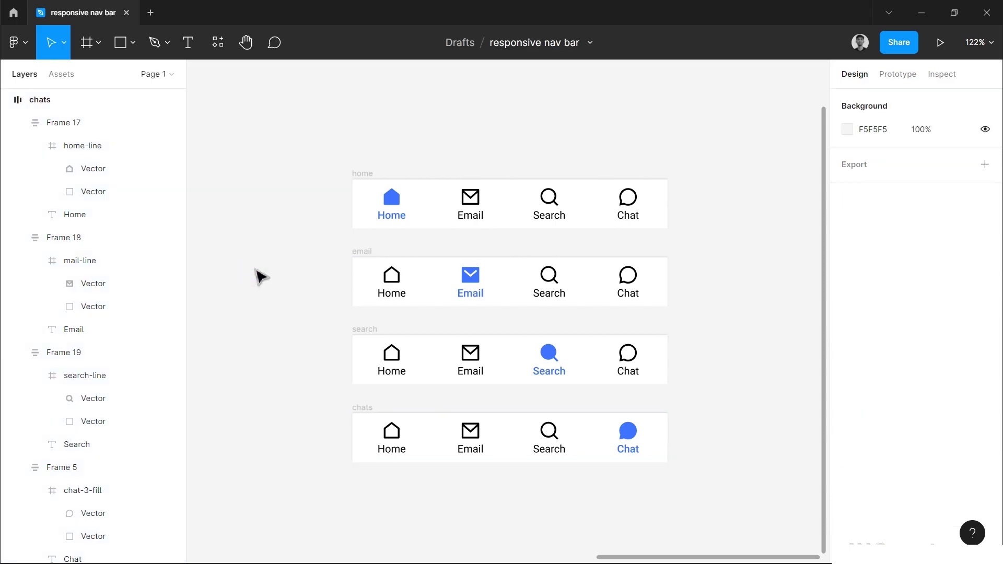
pyautogui.click(252, 186)
# Combine the four nav-bar frames into a component set with four variants
pyautogui.moveTo(275, 127); pyautogui.dragTo(745, 523)
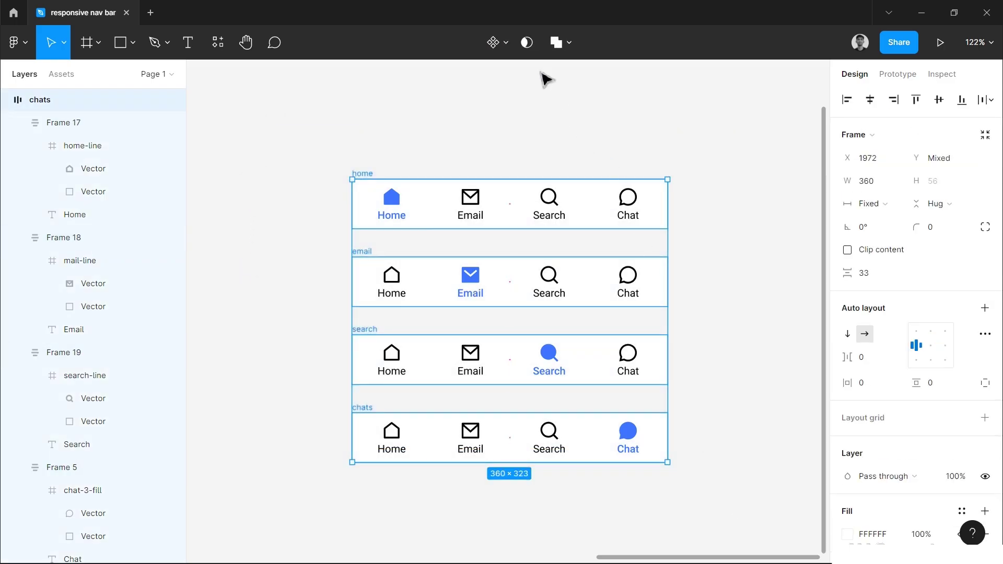
pyautogui.click(506, 46)
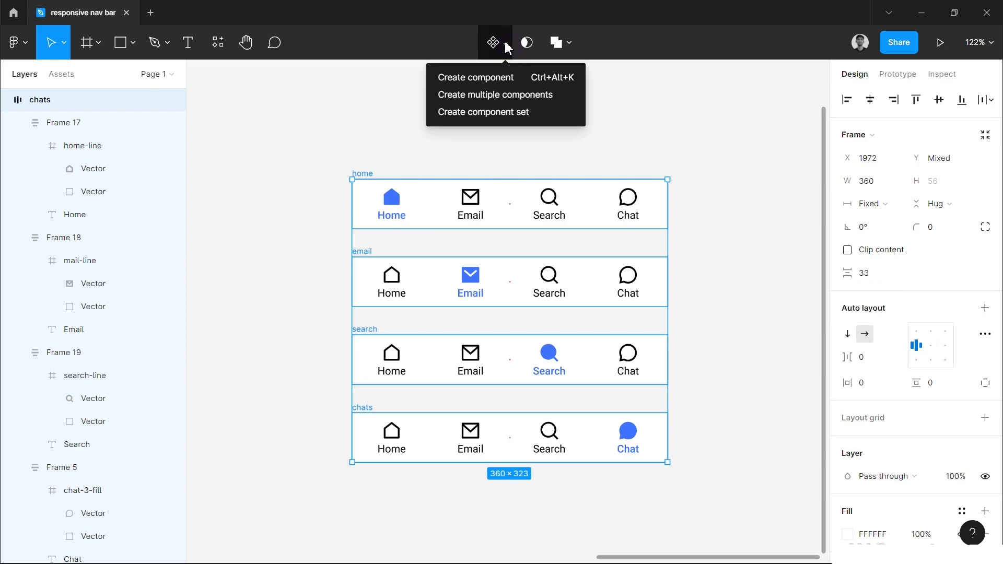
pyautogui.click(513, 117)
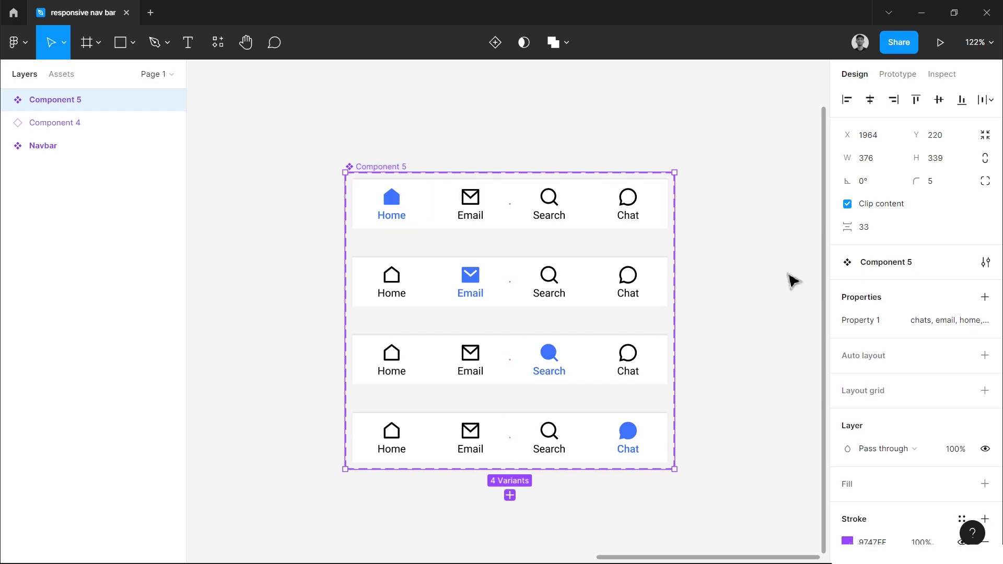
# Rename the variant property from Property 1 to state
pyautogui.click(851, 320)
pyautogui.doubleClick(852, 321)
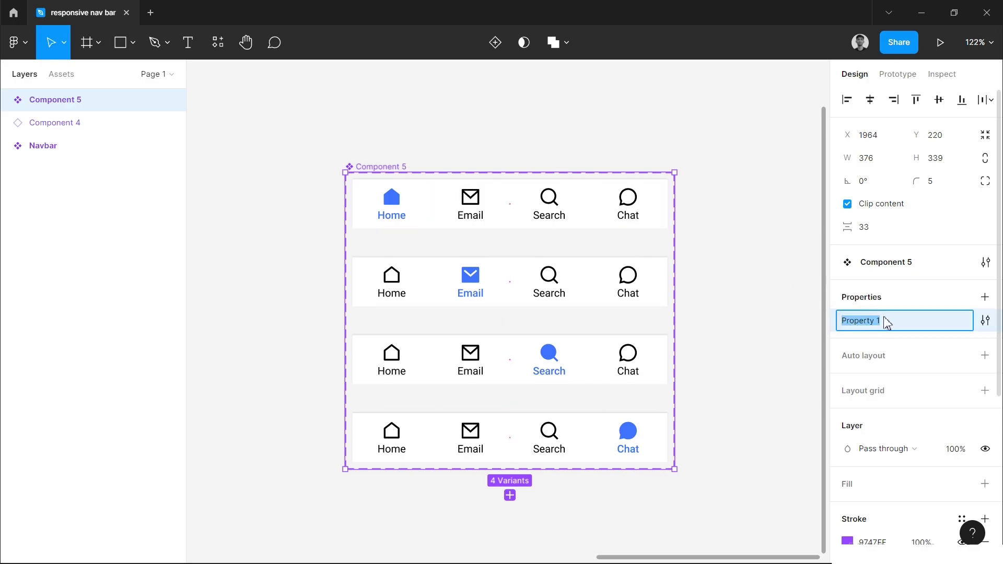
pyautogui.write('state')
pyautogui.press('Return')
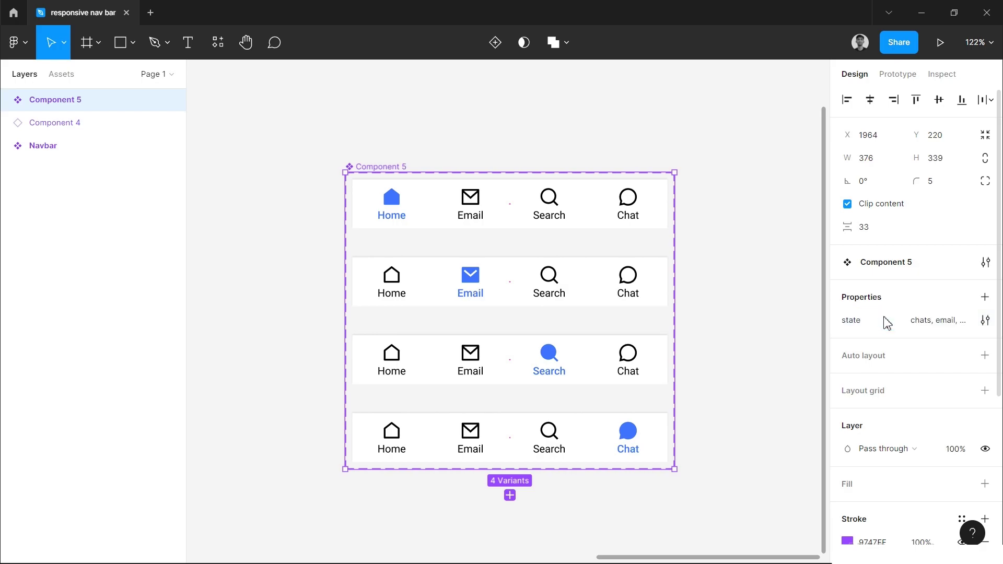
# Rename the component set Component 5 to navbar
pyautogui.scroll(-5, 716, 221)
pyautogui.moveTo(725, 186); pyautogui.dragTo(638, 217)
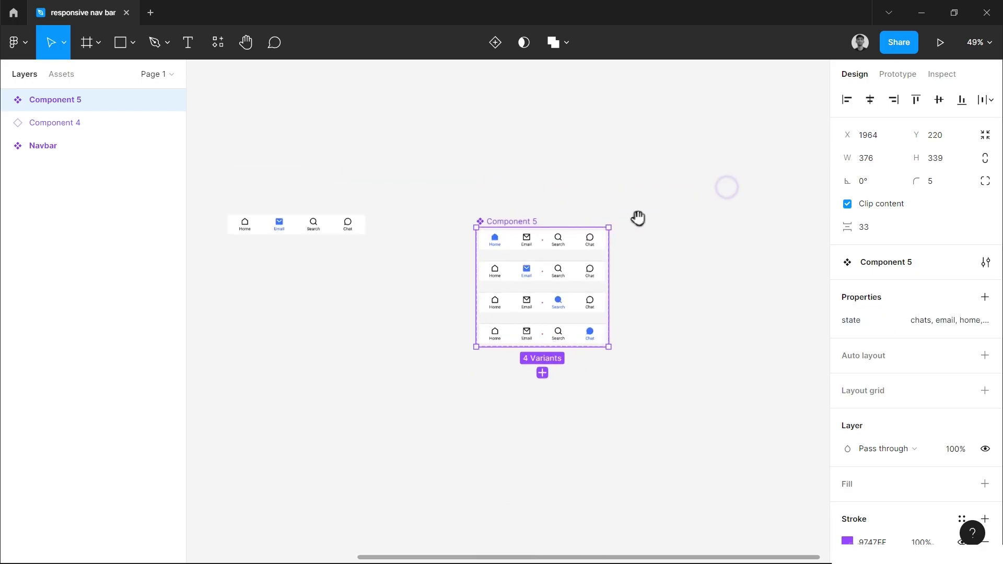
pyautogui.doubleClick(529, 219)
pyautogui.write('navbar')
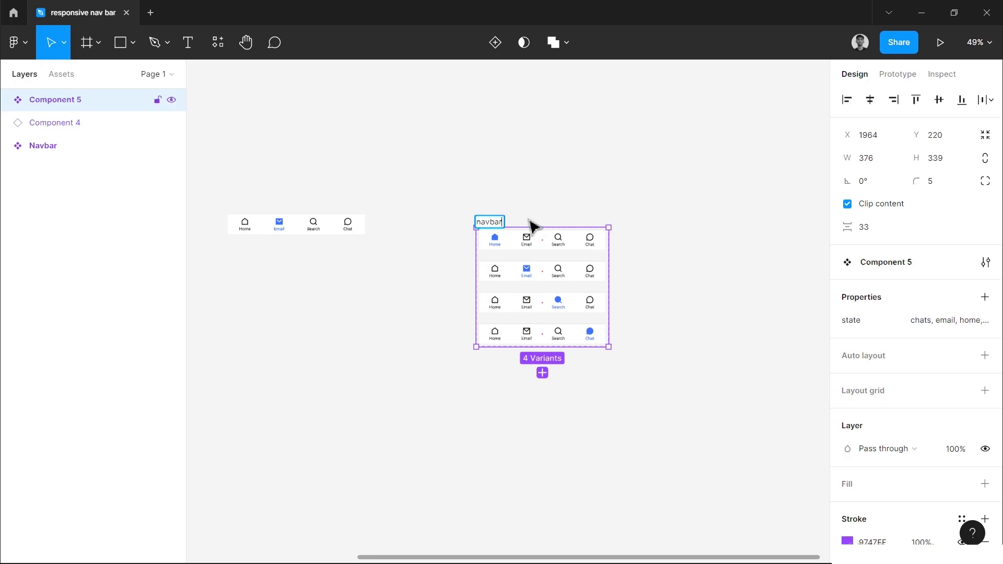
pyautogui.press('Return')
pyautogui.click(532, 222)
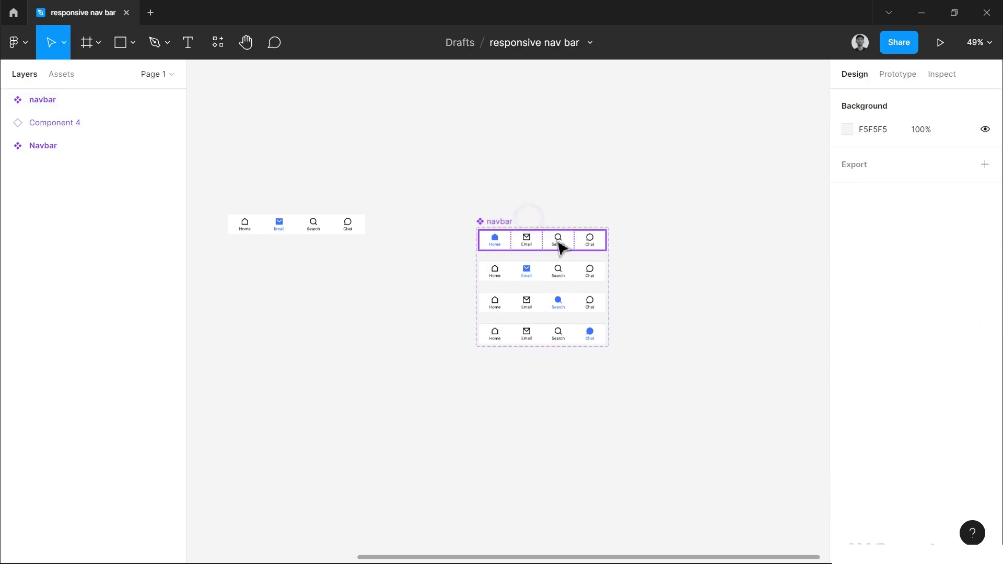
# Place a home-variant navbar instance beside the set and widen it to 601
pyautogui.click(539, 249)
pyautogui.moveTo(535, 242); pyautogui.dragTo(660, 251)
pyautogui.hscroll(3, 664, 262)
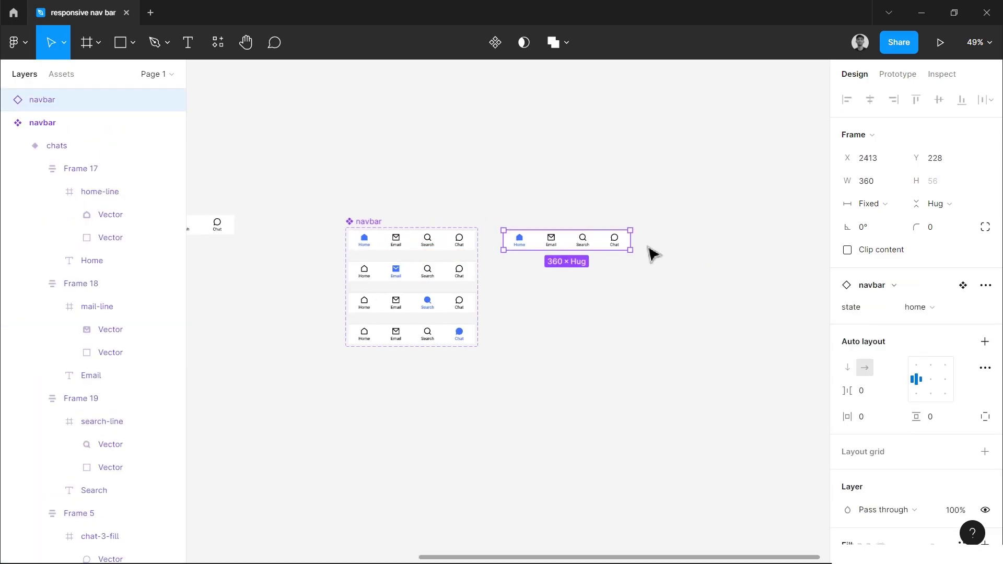
pyautogui.scroll(5, 649, 253)
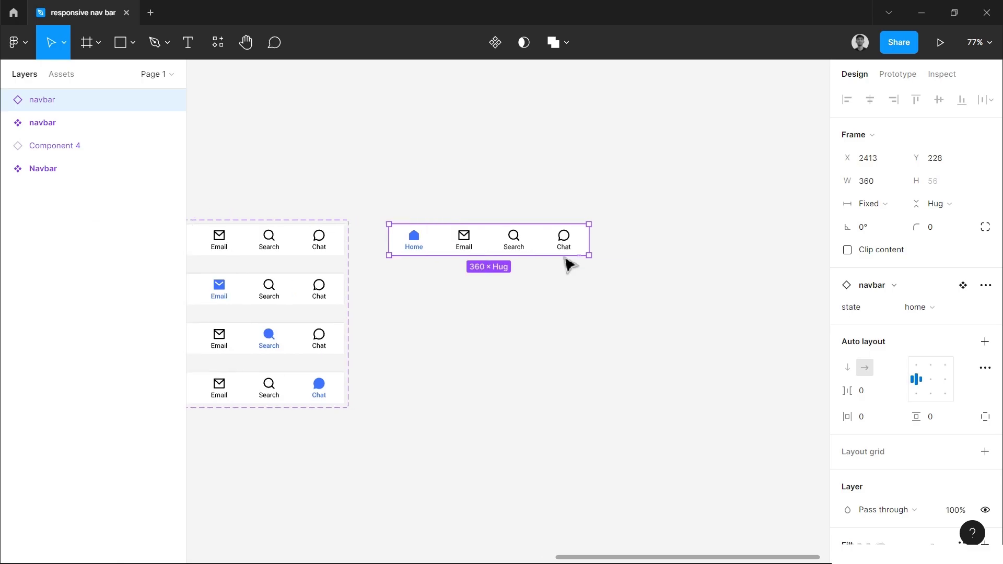
pyautogui.moveTo(585, 239); pyautogui.dragTo(726, 241)
# Test the instance's state property by switching to email and back to home
pyautogui.click(939, 313)
pyautogui.click(937, 289)
pyautogui.click(920, 307)
pyautogui.click(920, 325)
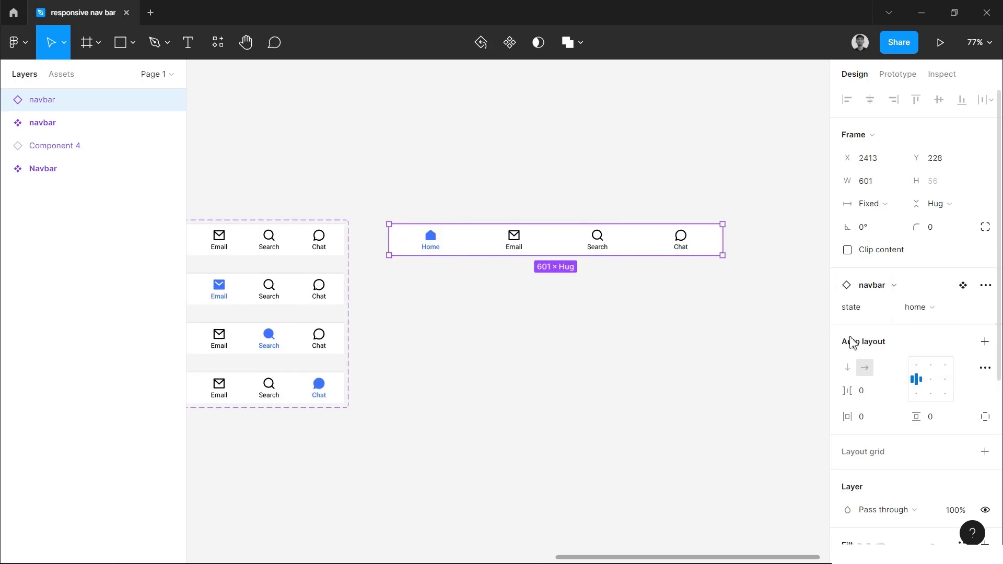